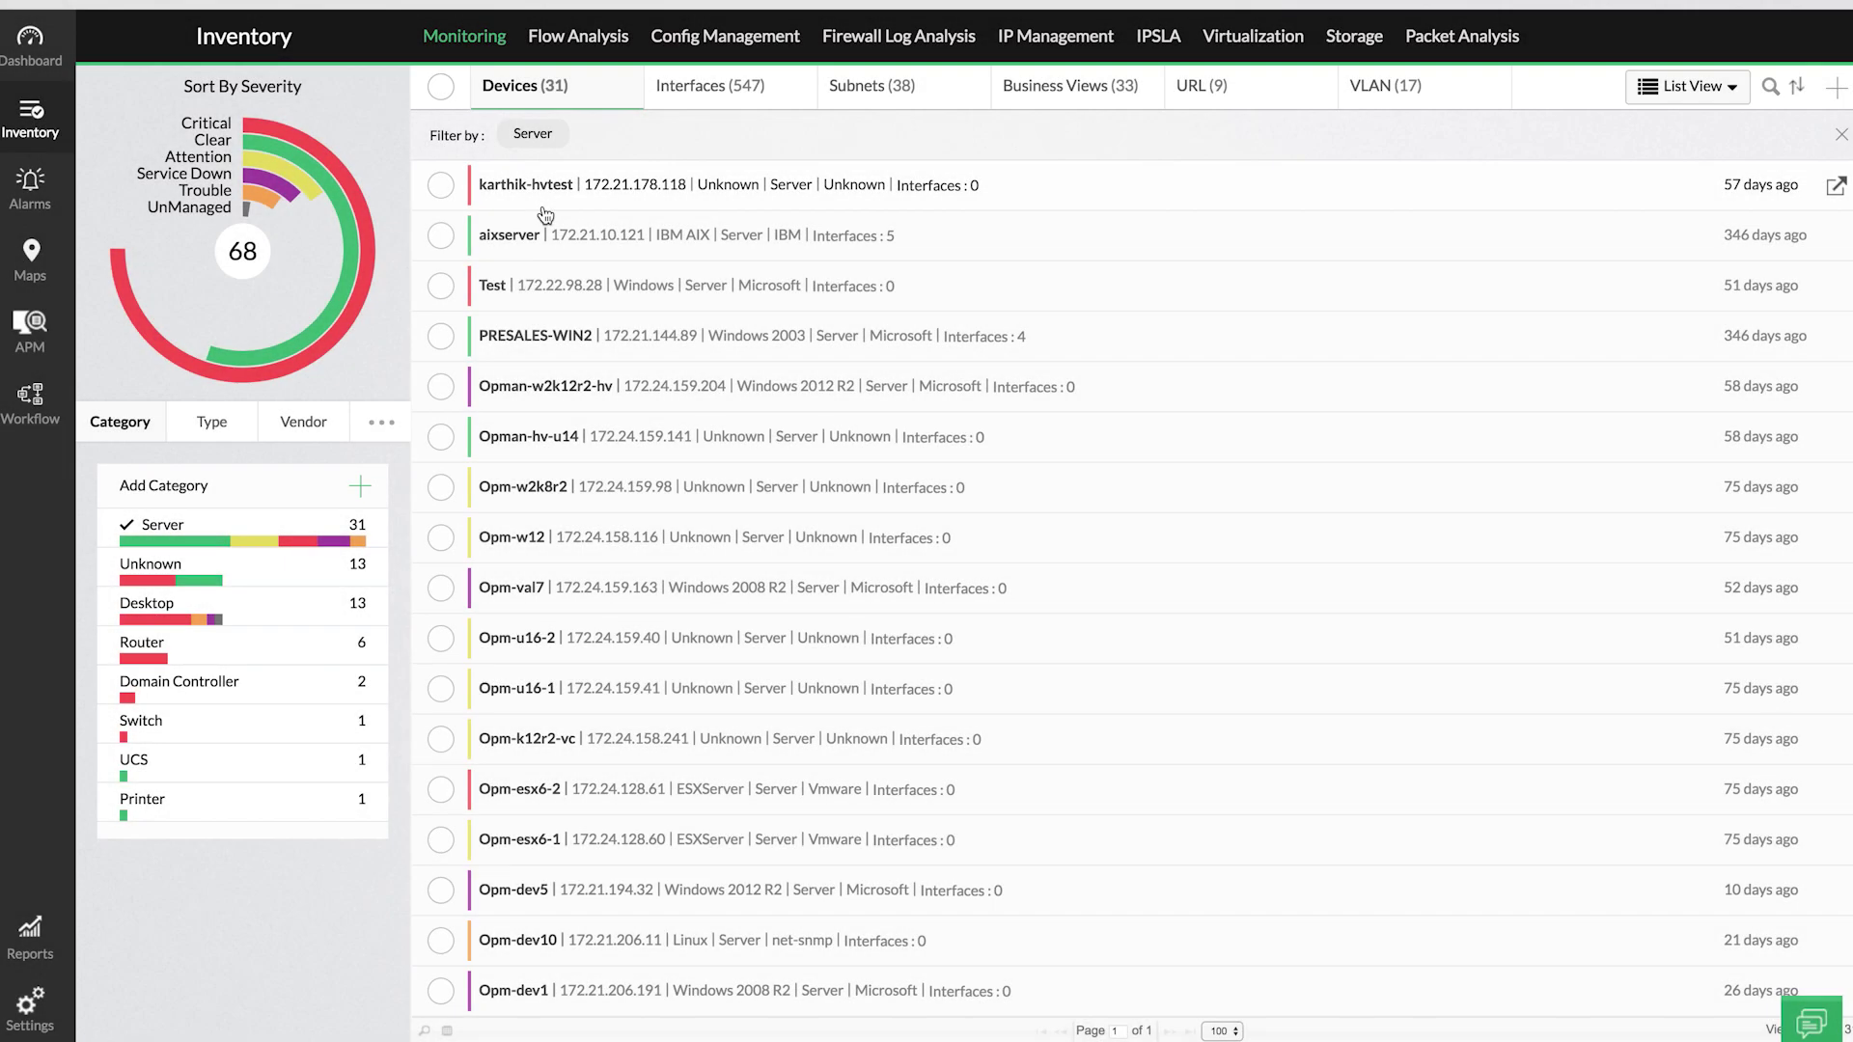
# - Open the Devices by CPU Utilization report from the Health and Performance reports
pyautogui.click(45, 949)
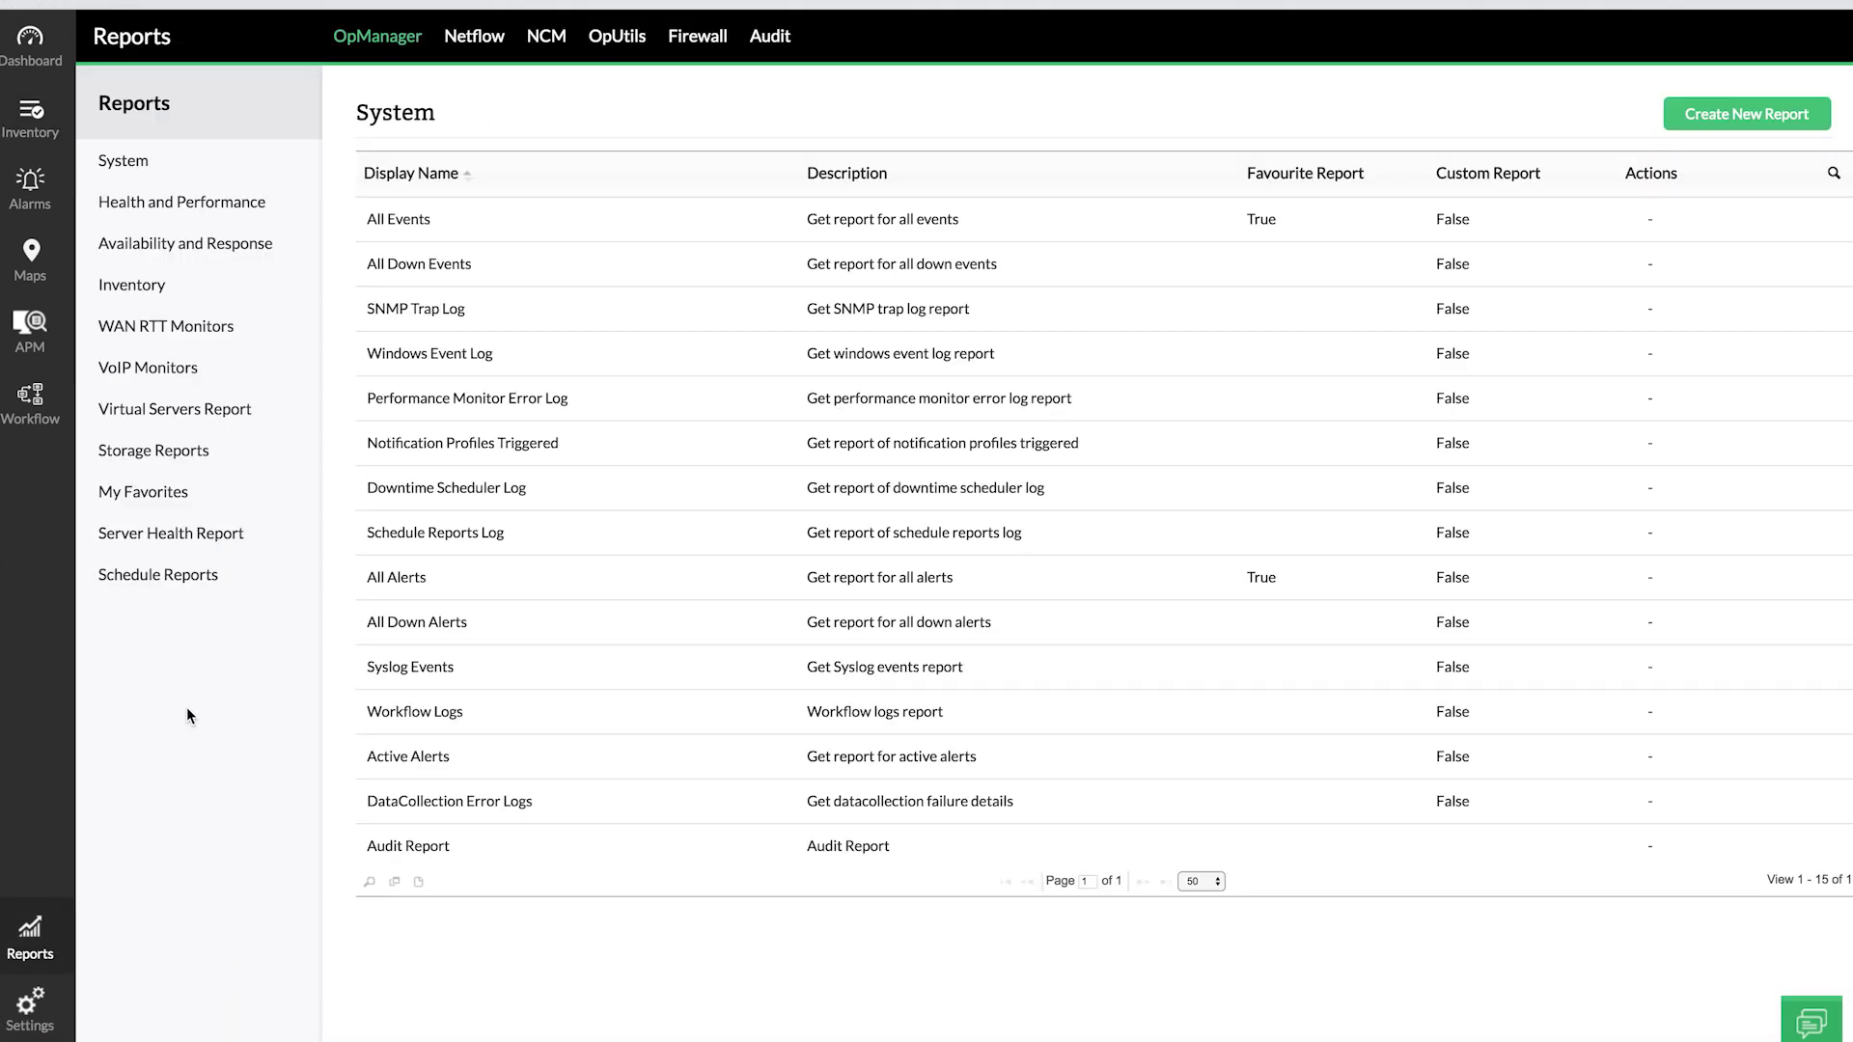
pyautogui.click(273, 217)
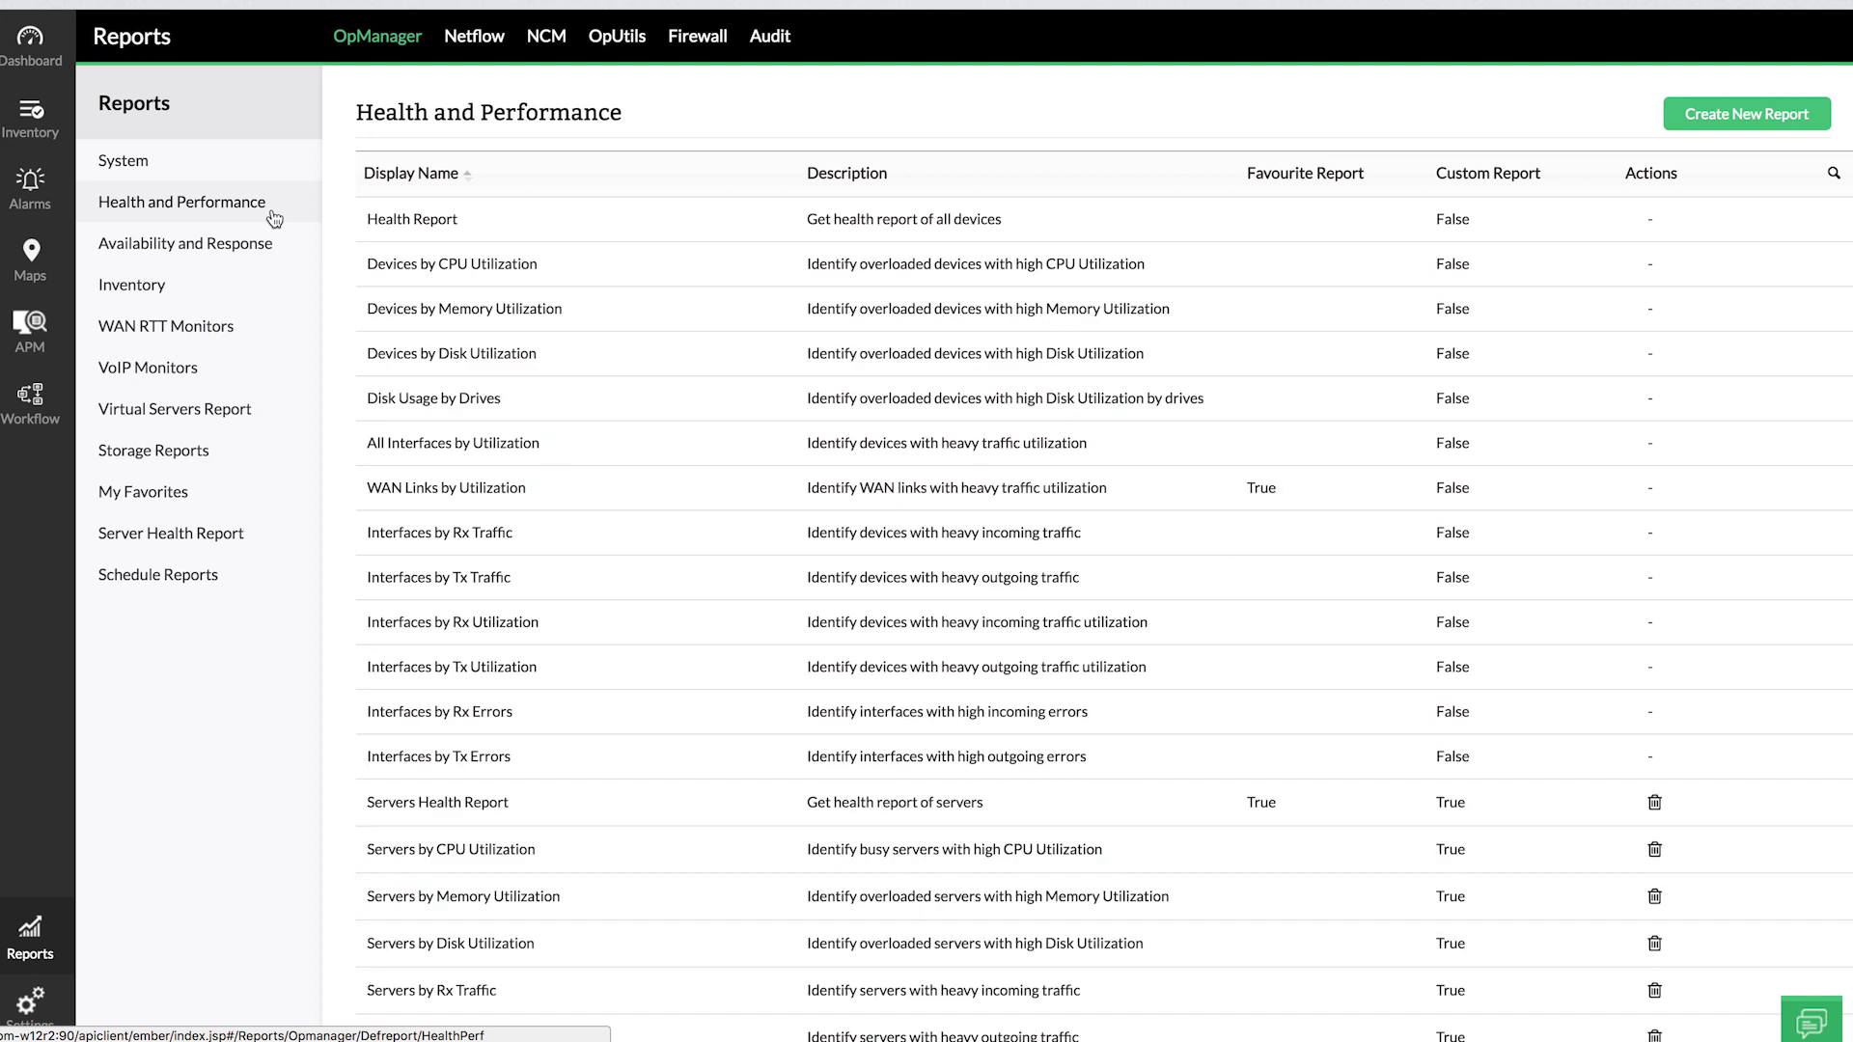
pyautogui.click(473, 267)
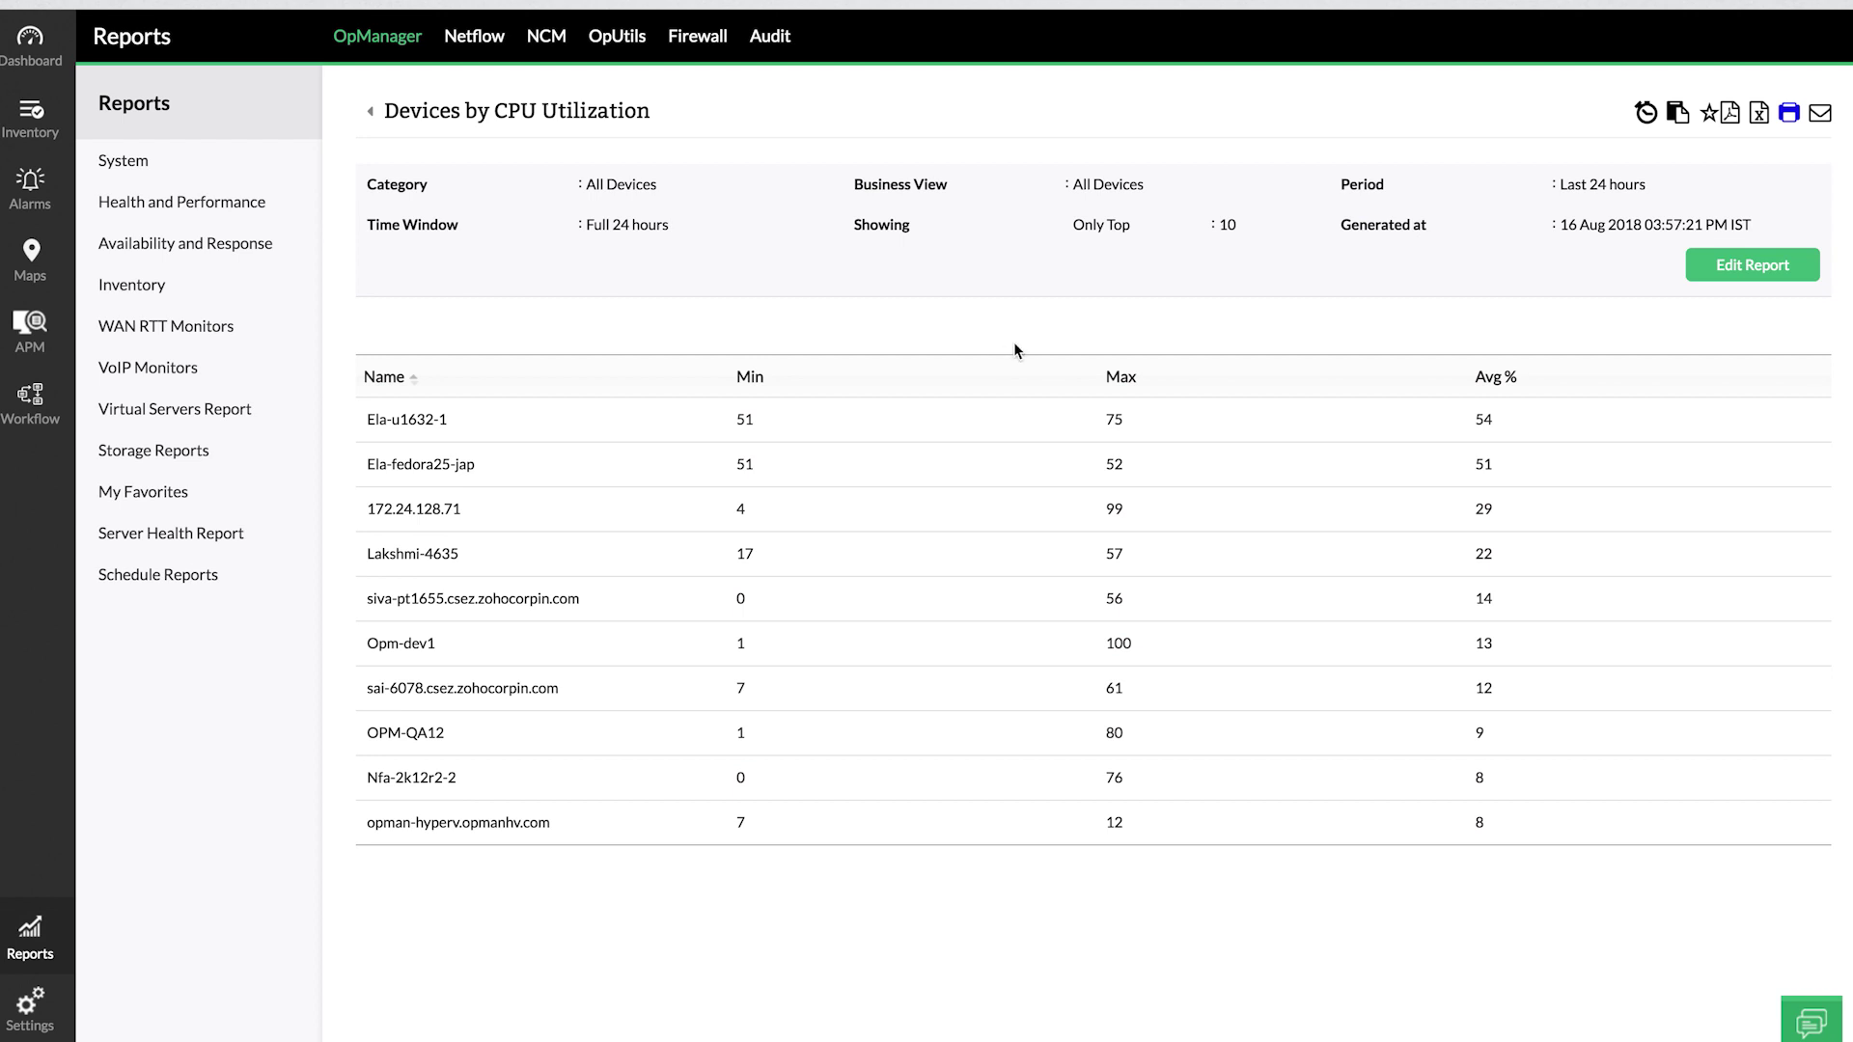
# - Edit the report to category Server and period This week, then regenerate it
pyautogui.click(1710, 283)
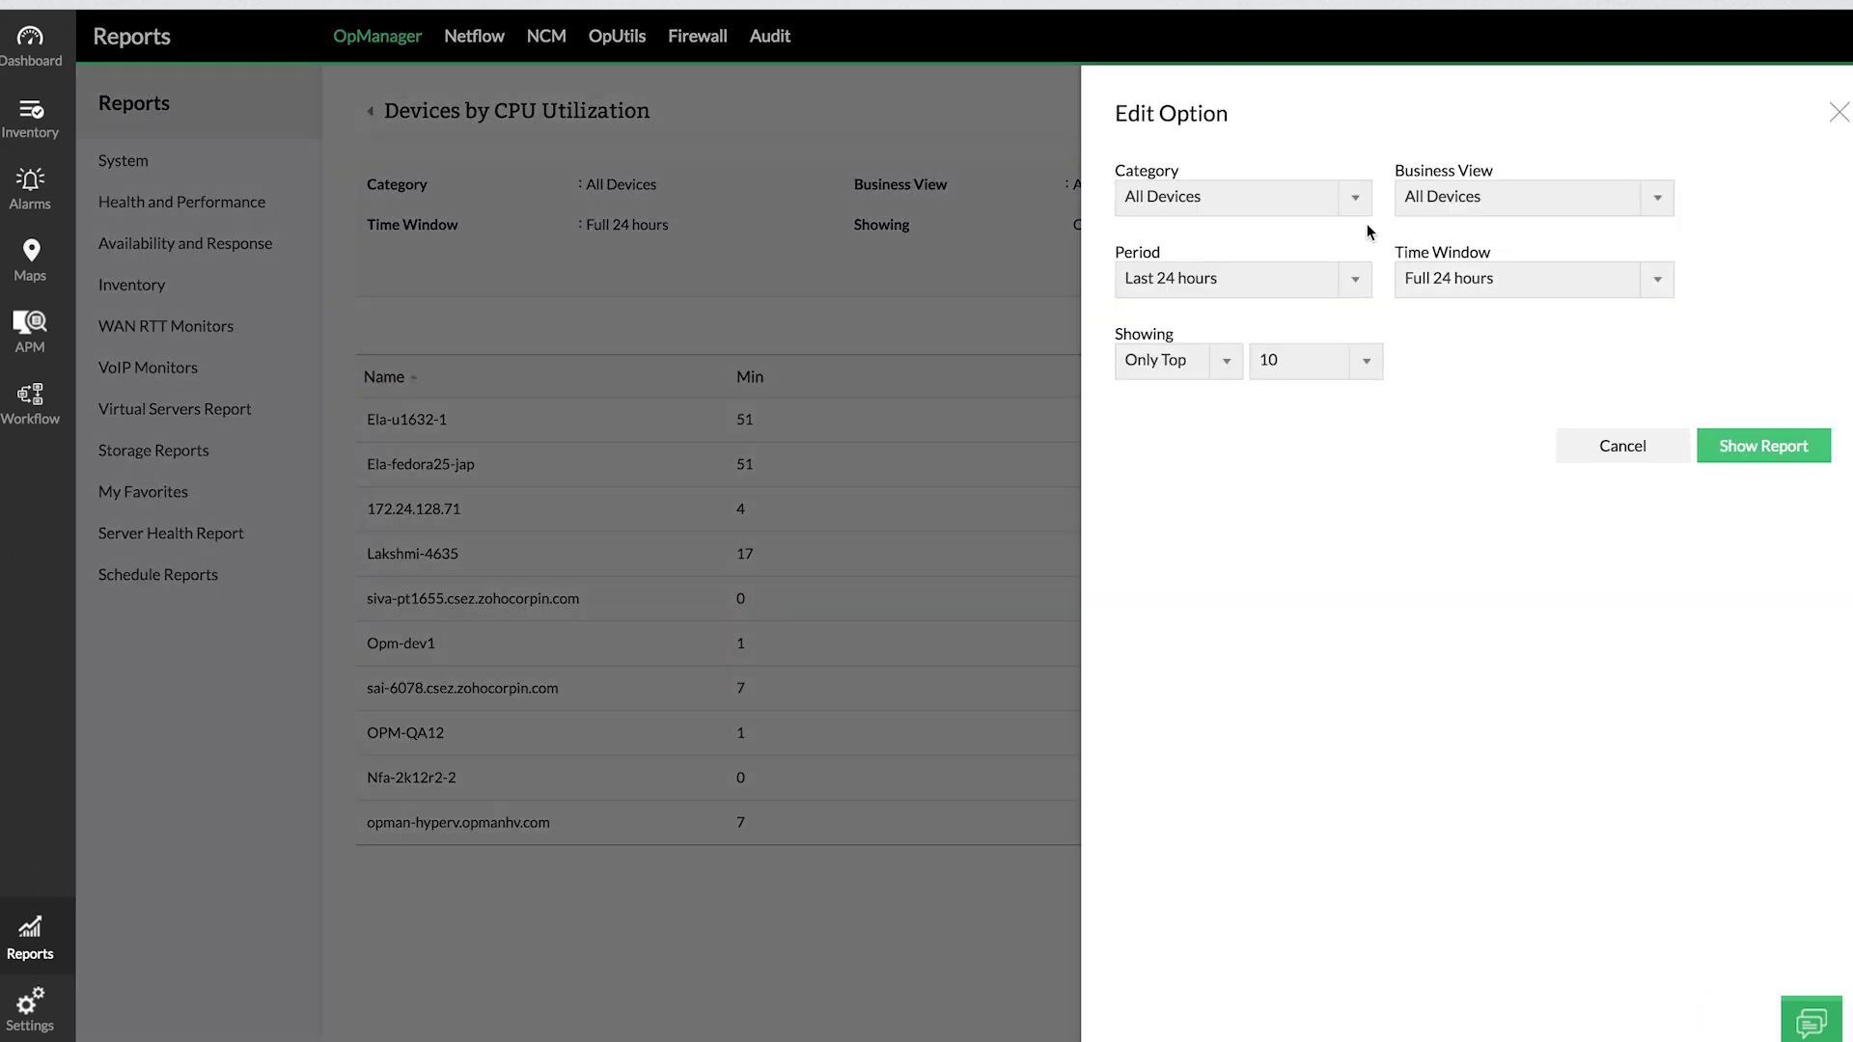
pyautogui.click(1280, 210)
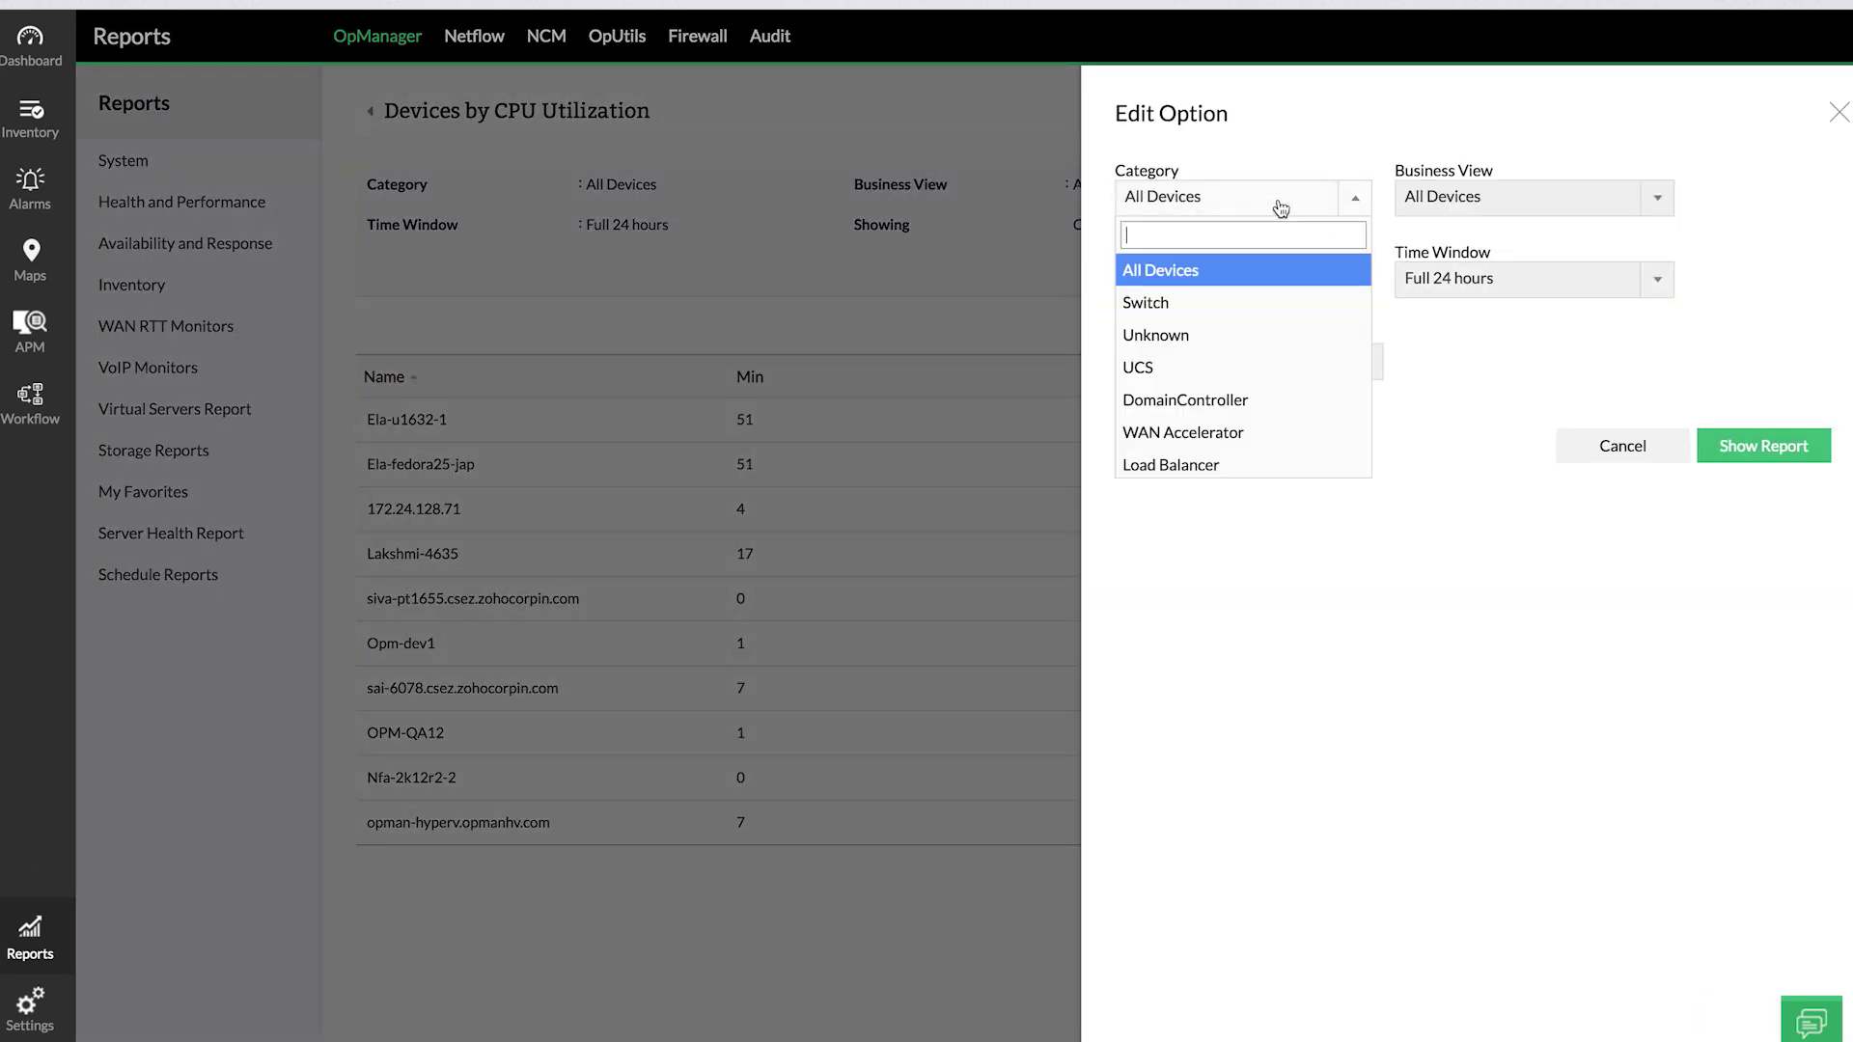
pyautogui.write('ser')
pyautogui.click(1227, 274)
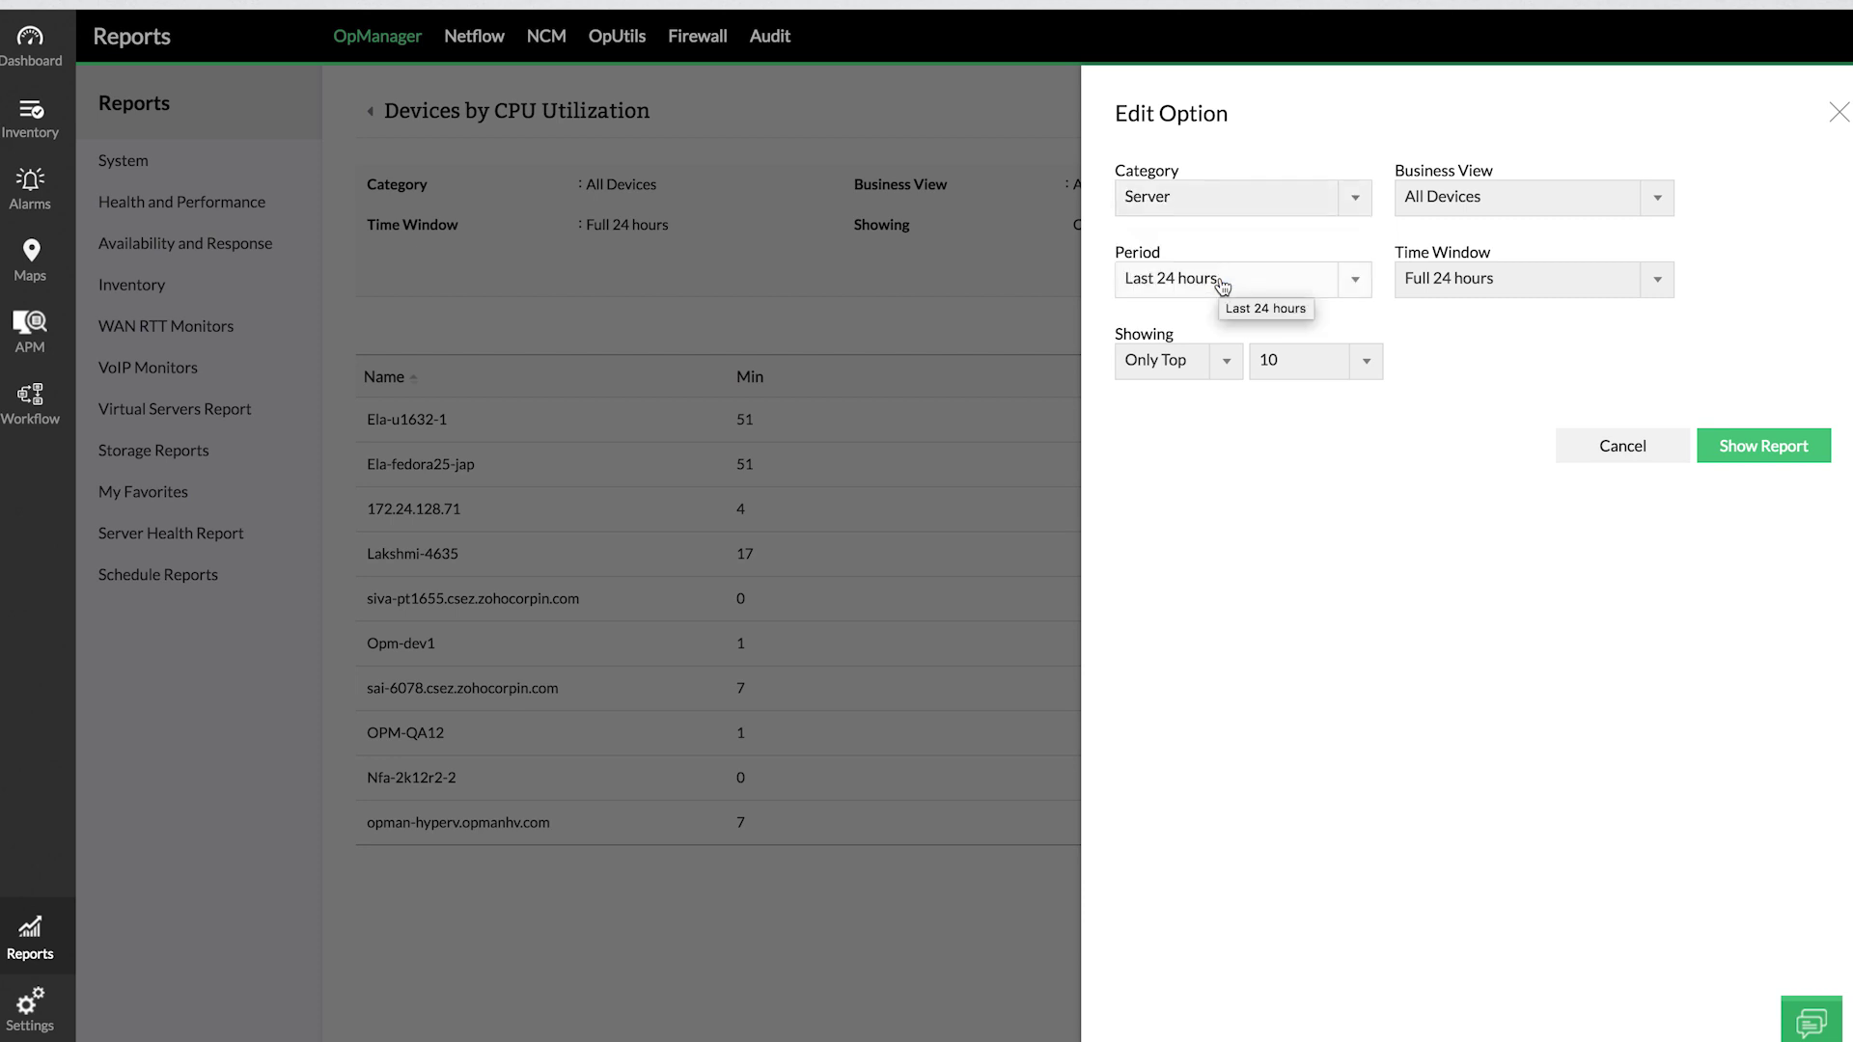
pyautogui.click(1222, 288)
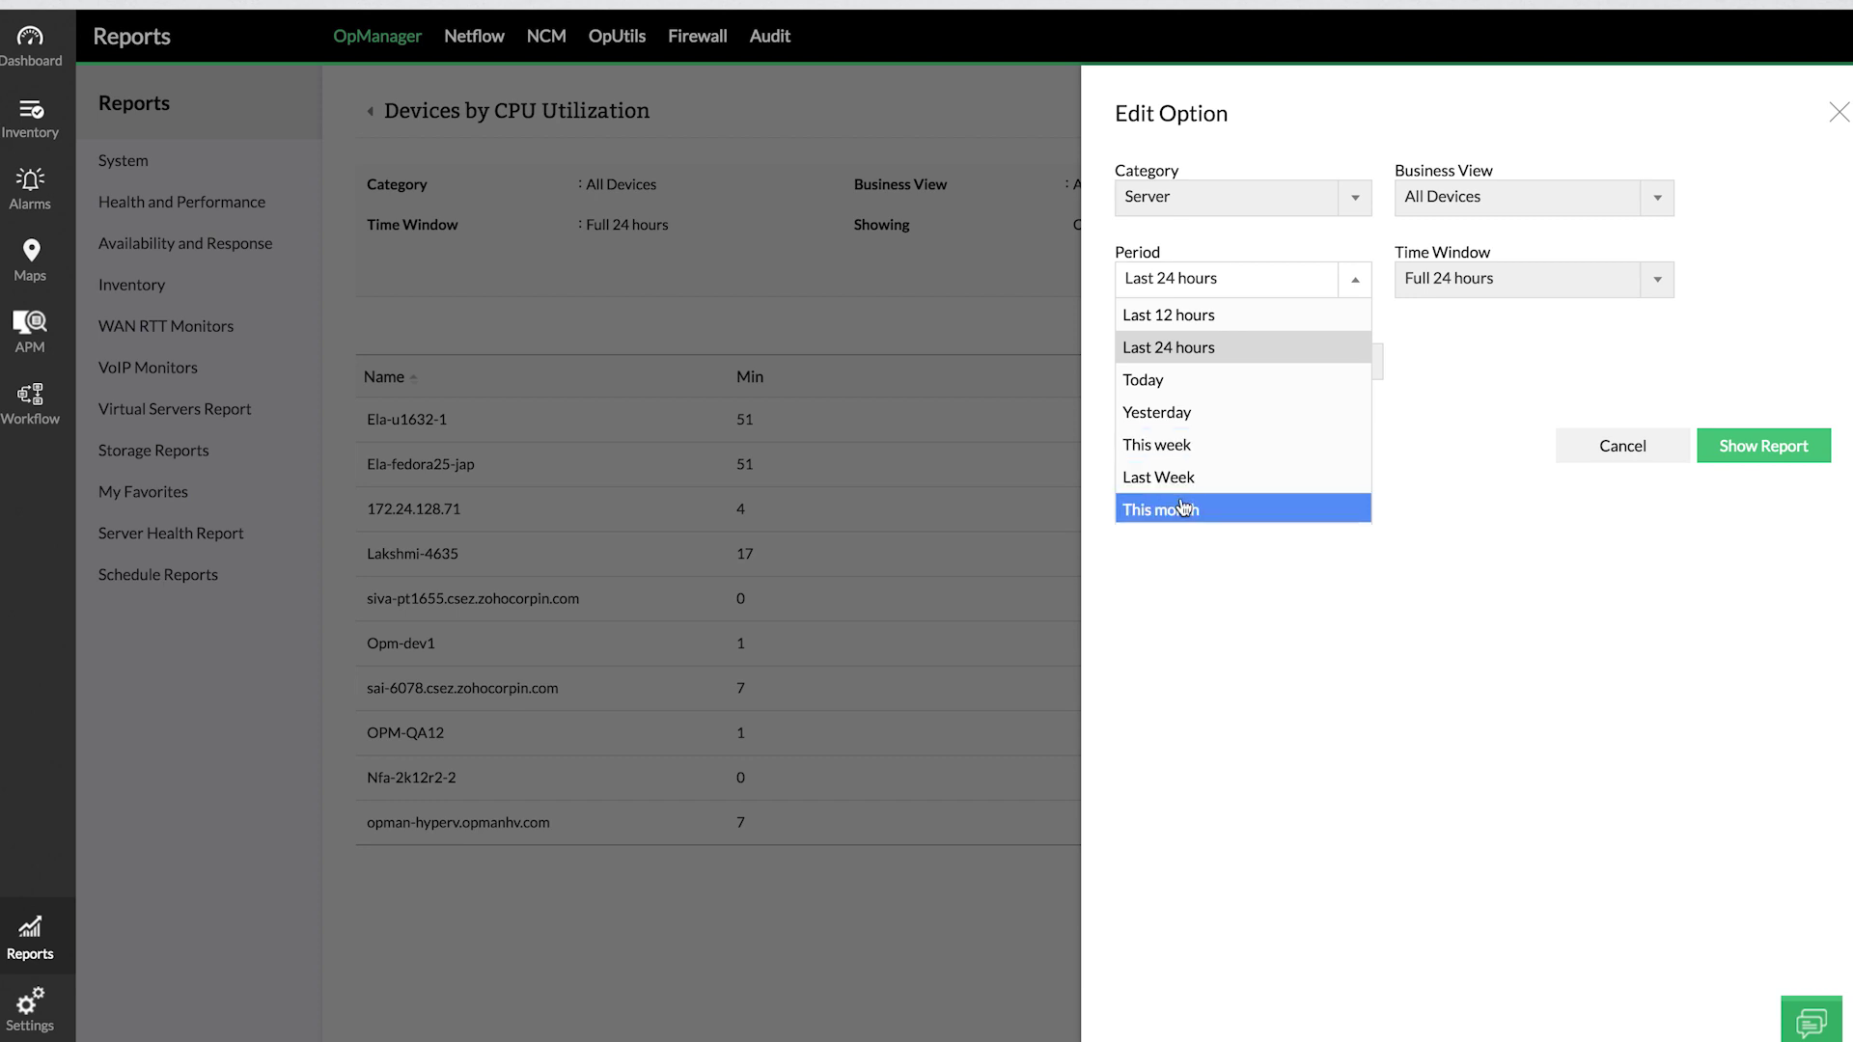
pyautogui.click(1190, 458)
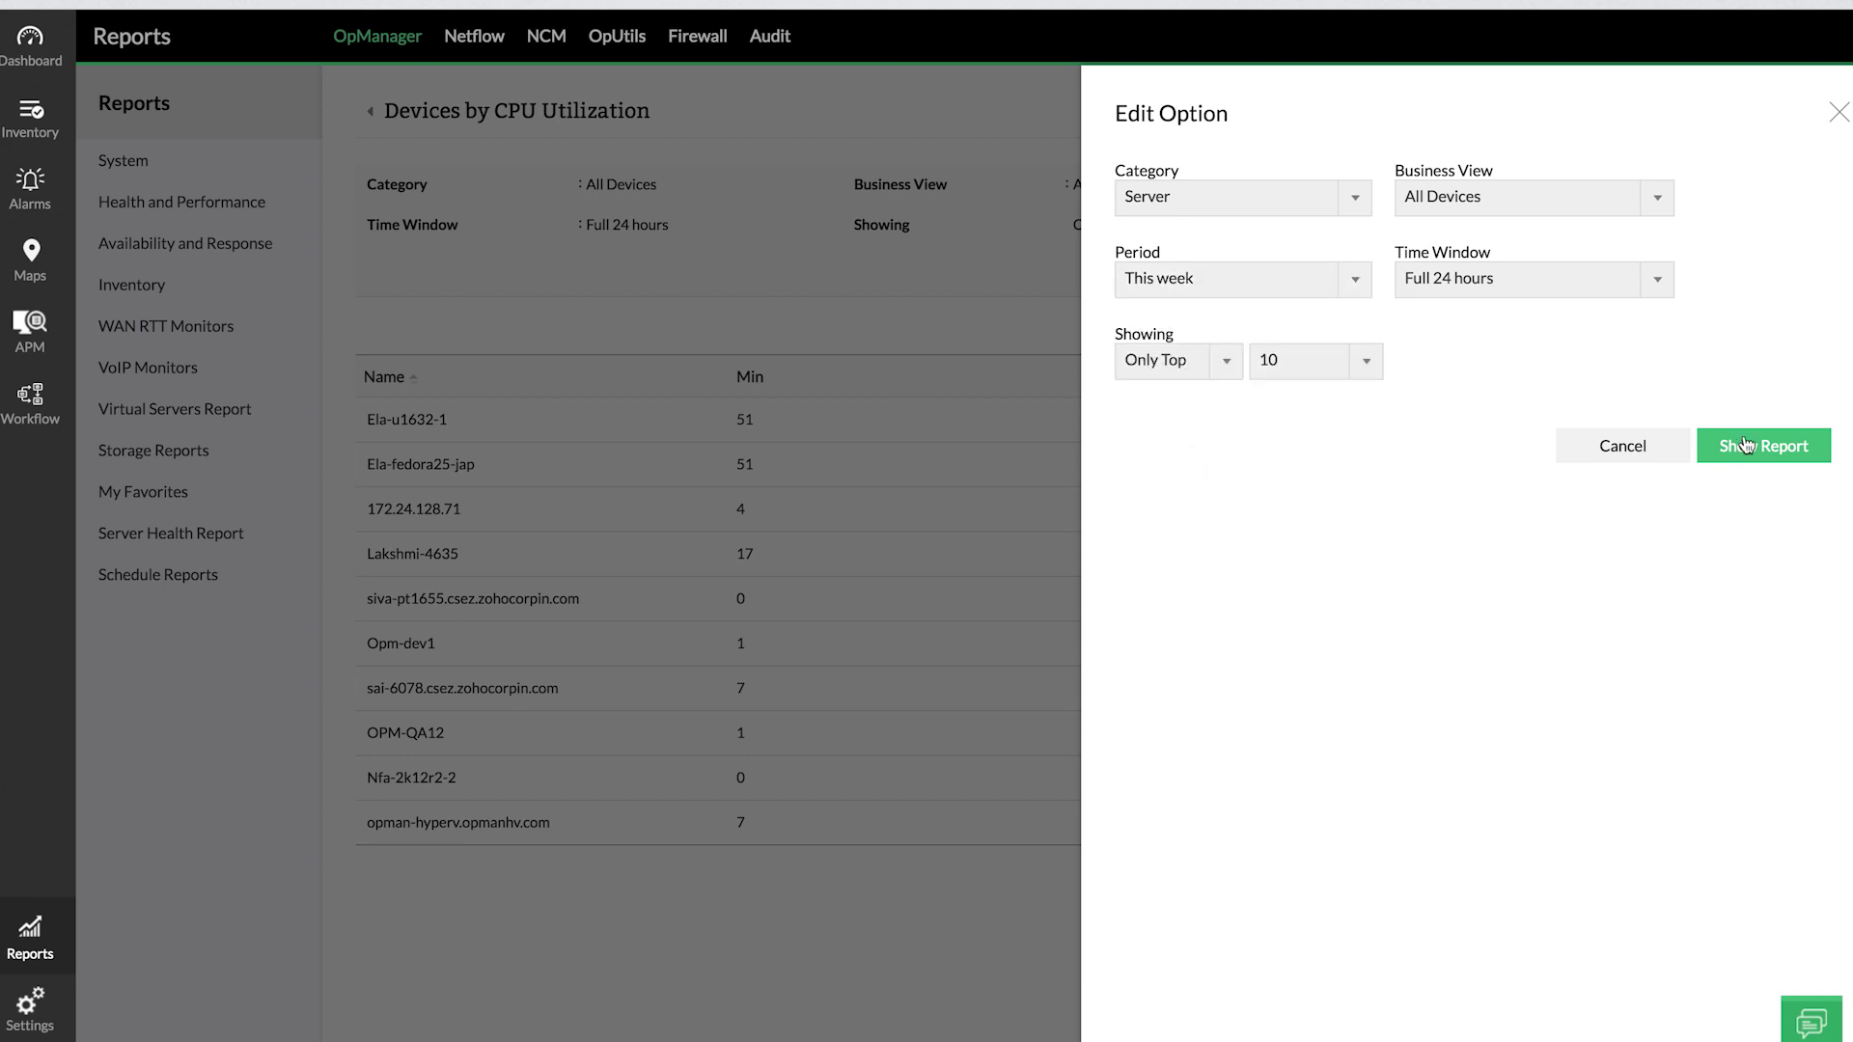
pyautogui.click(1745, 447)
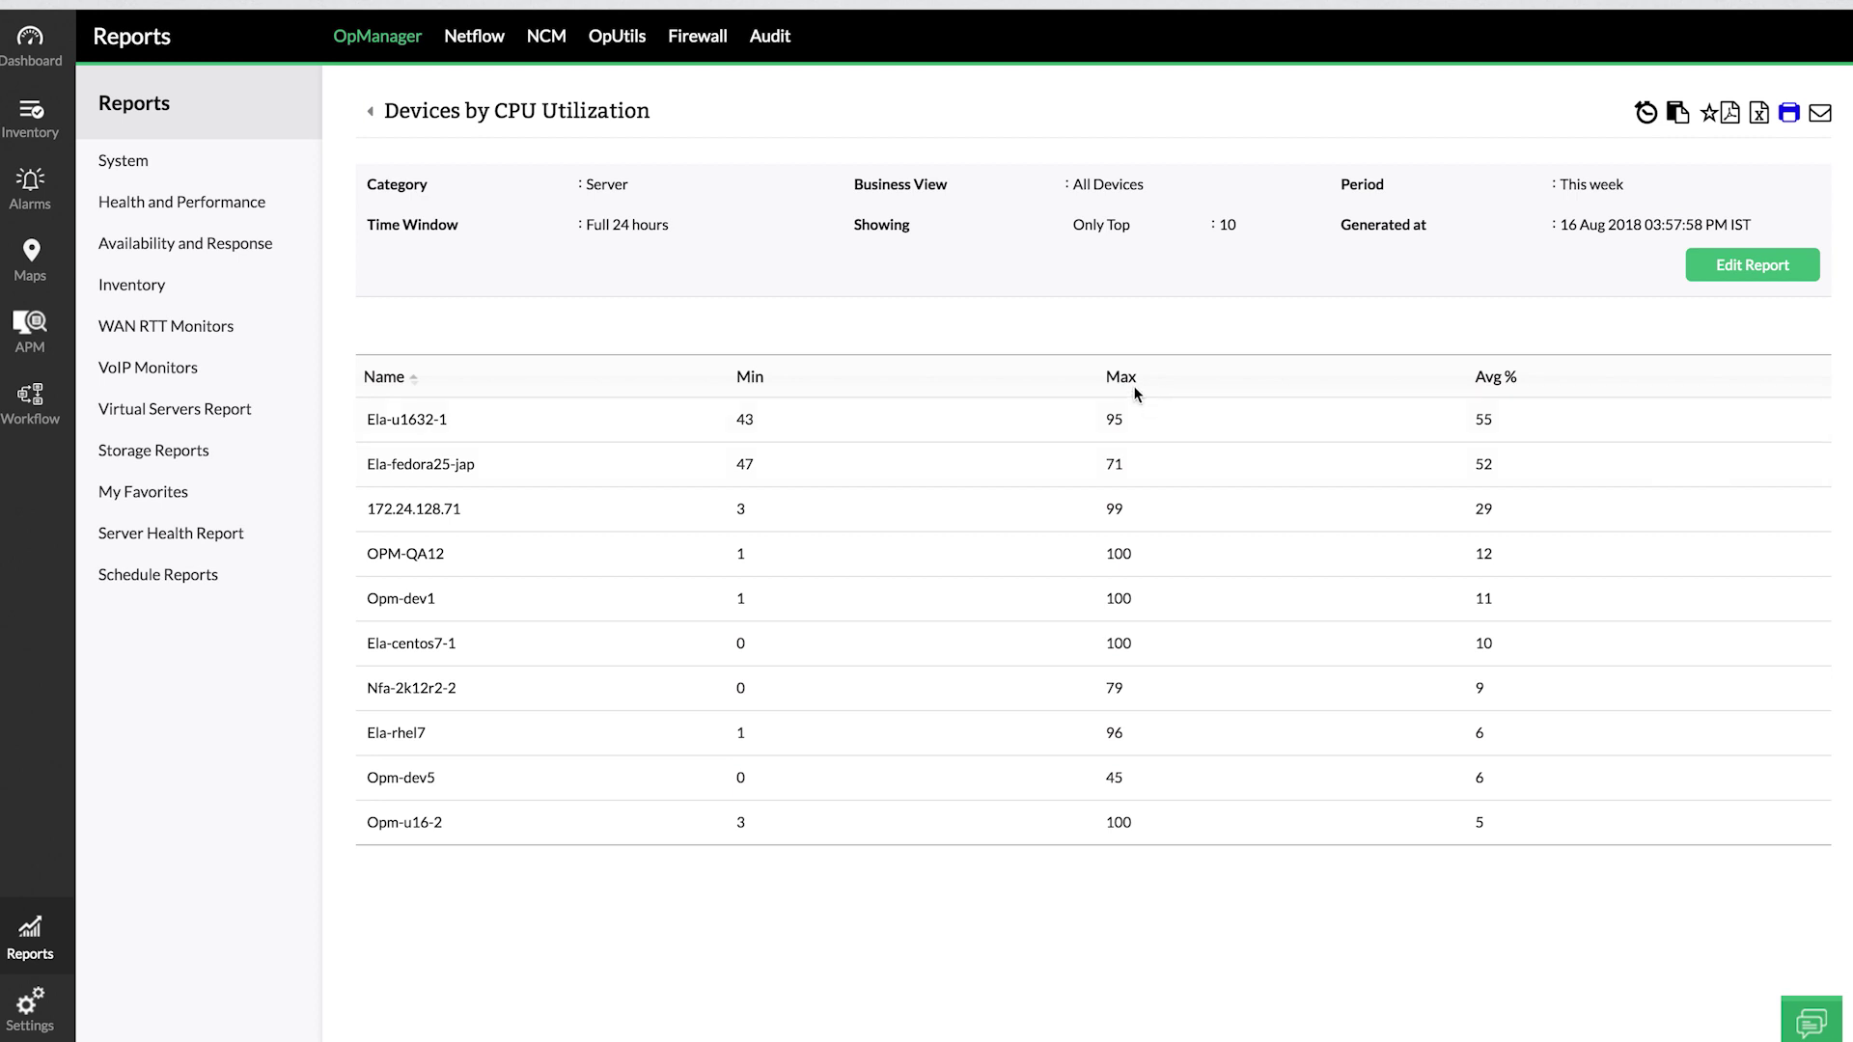
# - Sort the servers by maximum CPU and open the OPM-QA12 device summary
pyautogui.click(1125, 382)
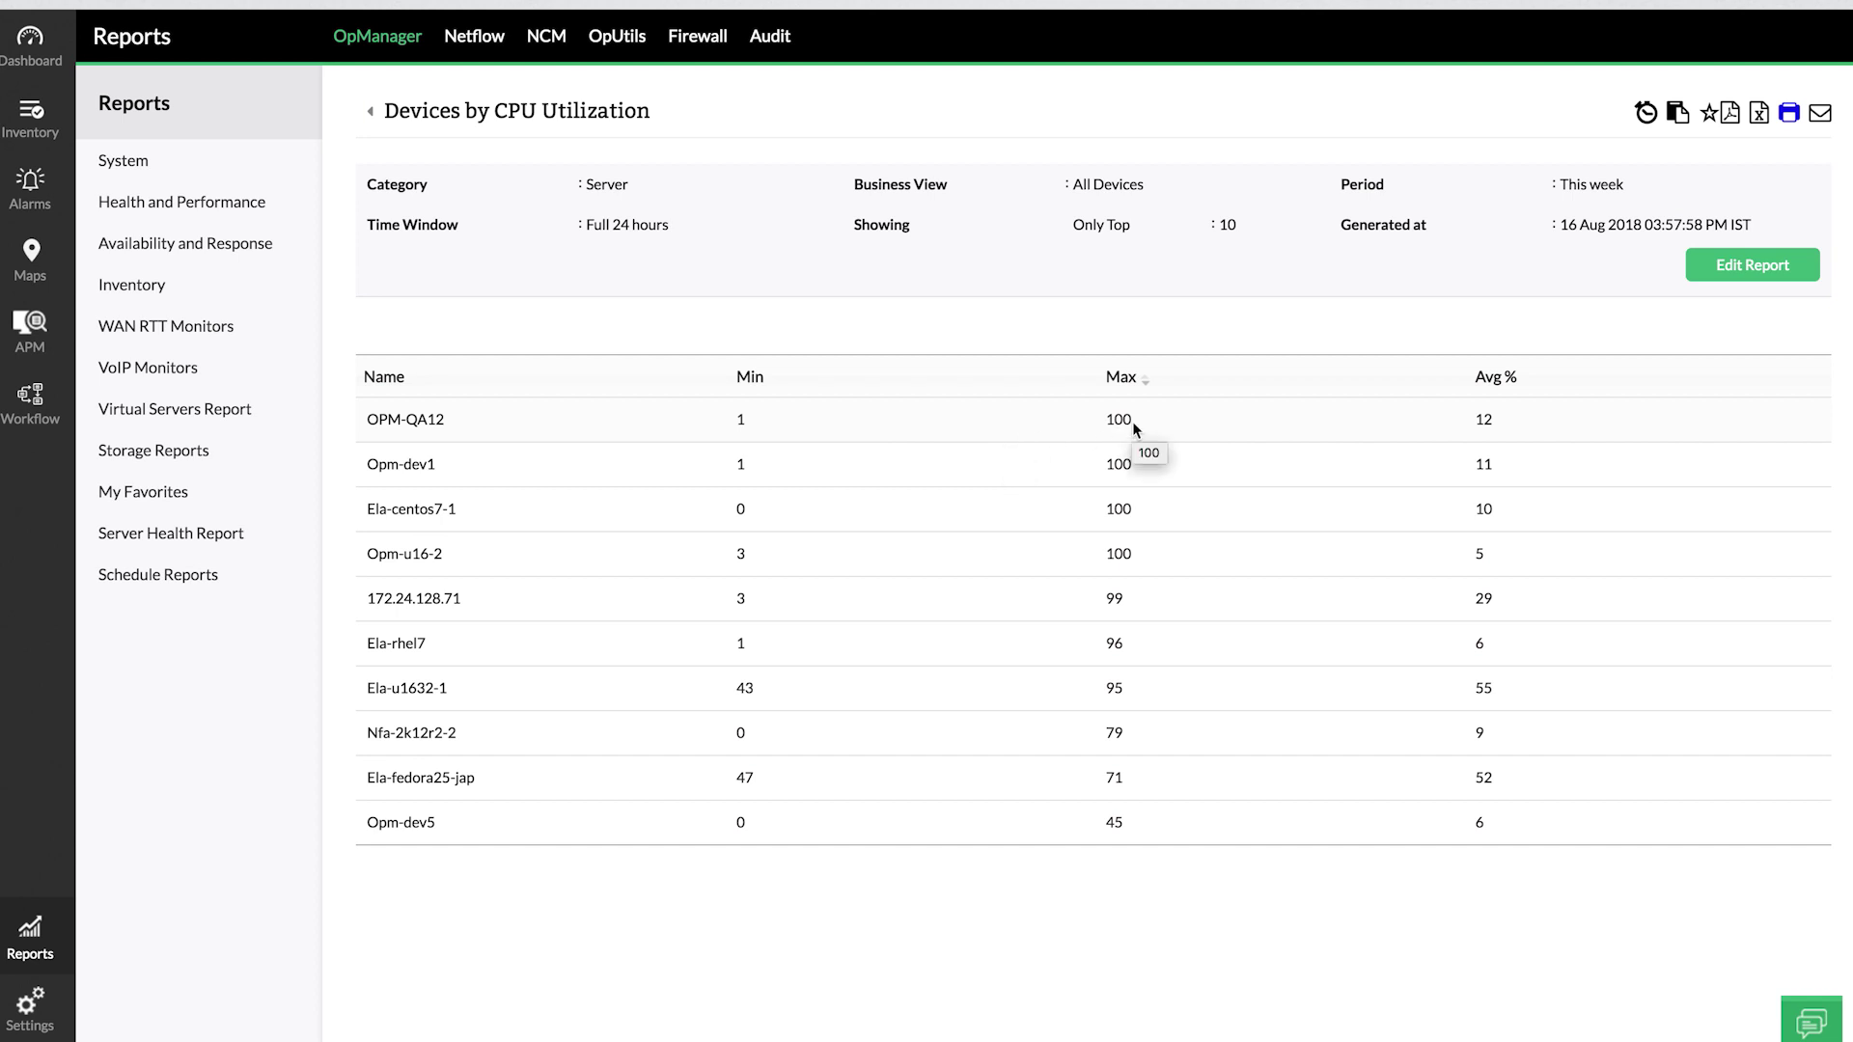
pyautogui.click(423, 421)
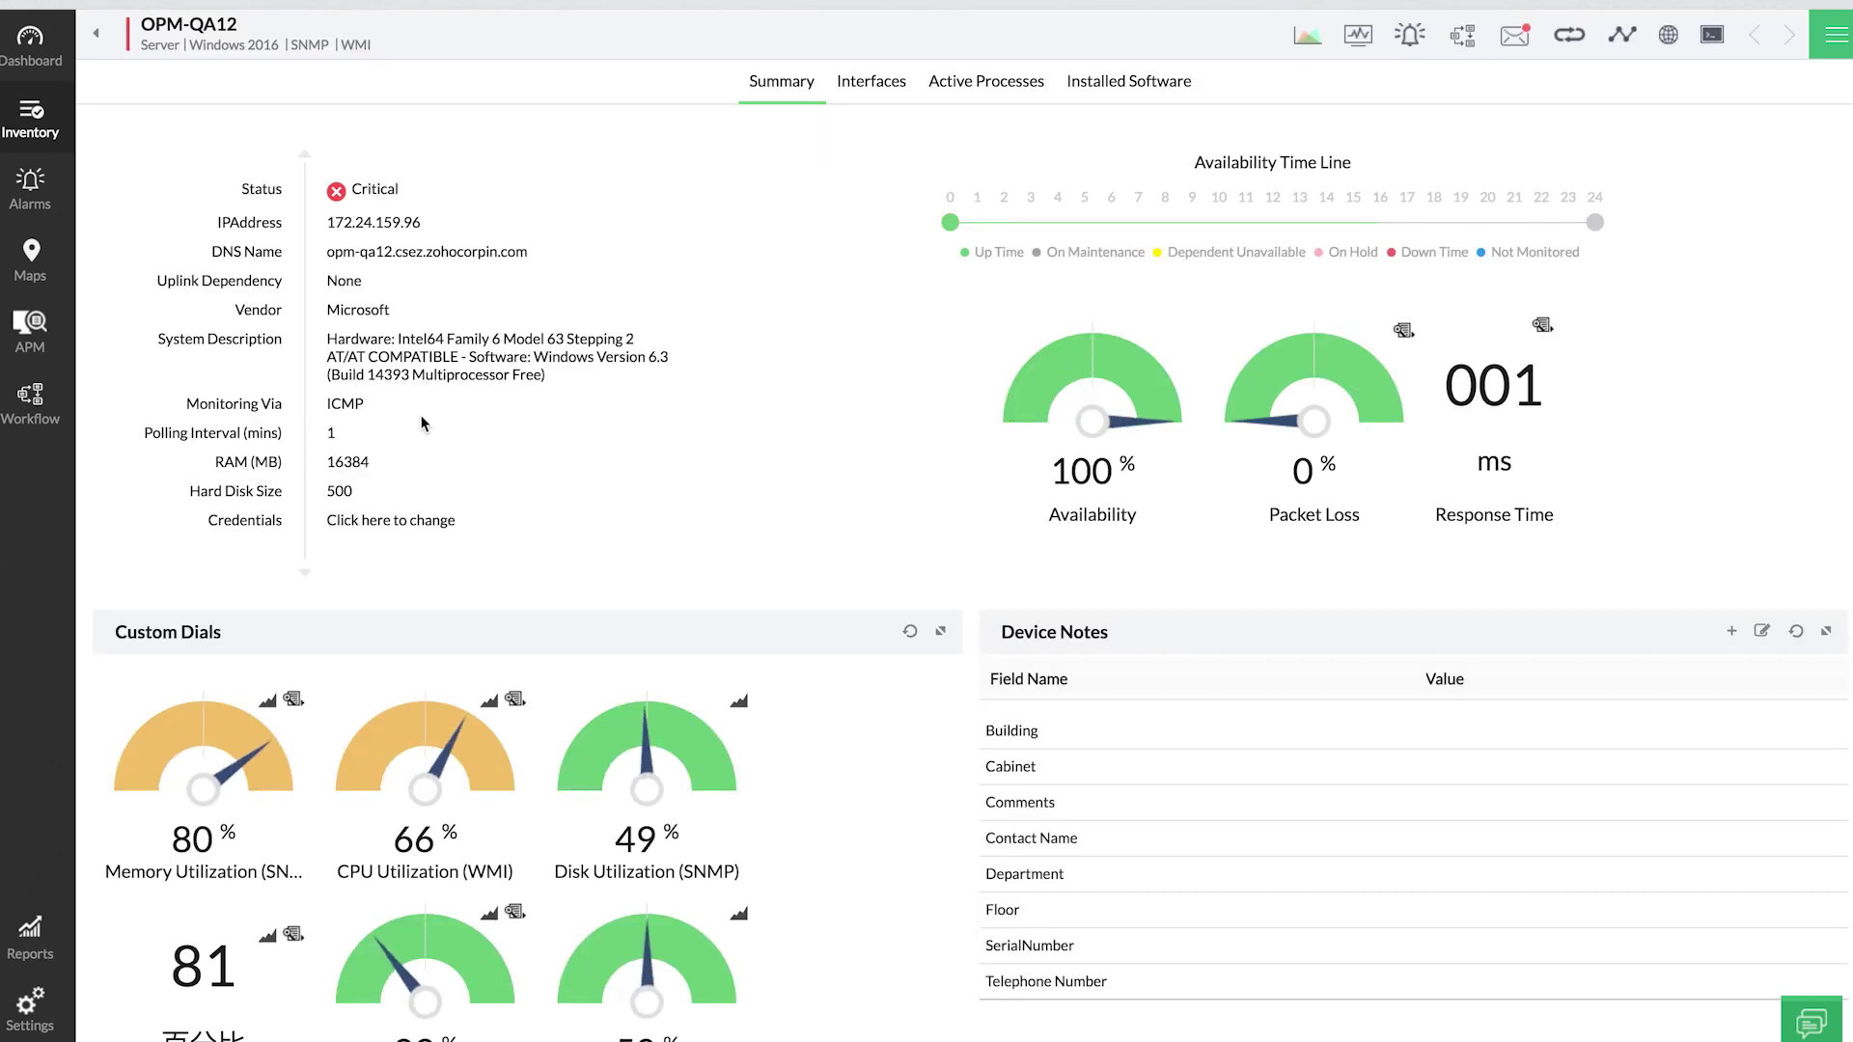
pyautogui.click(453, 751)
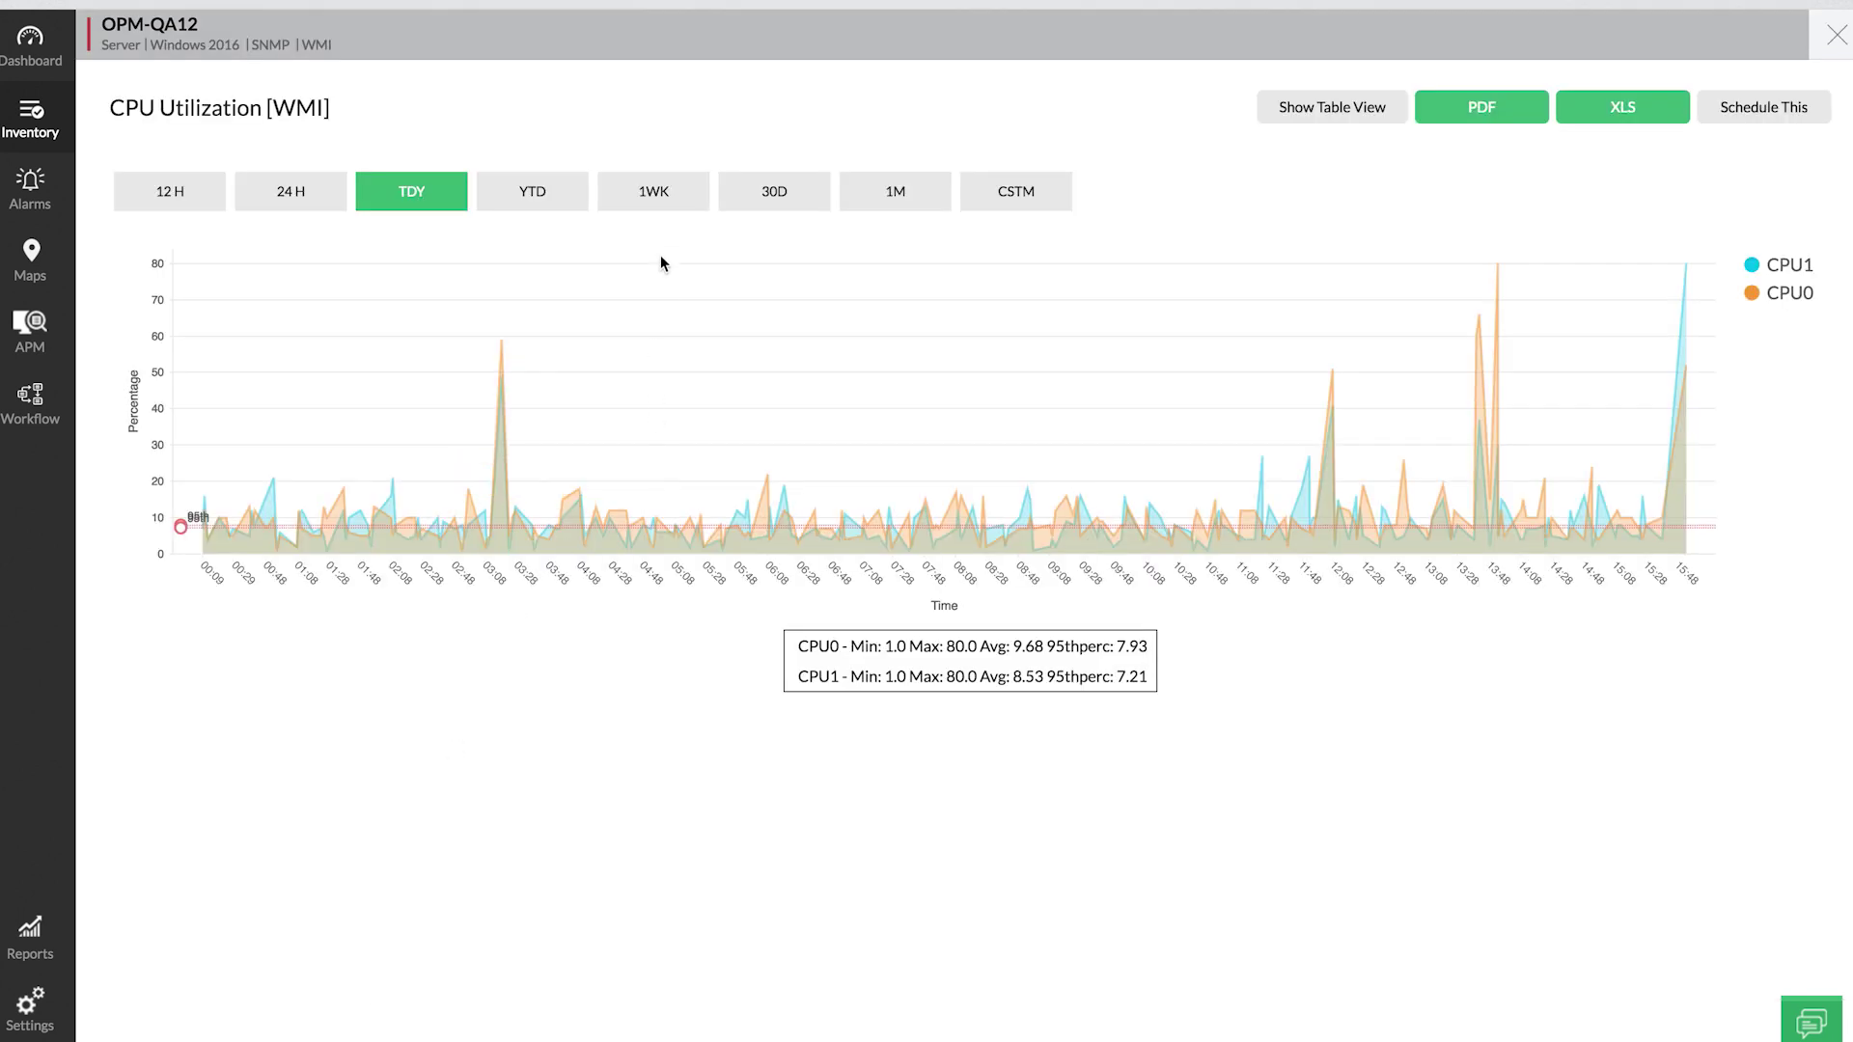
pyautogui.click(662, 211)
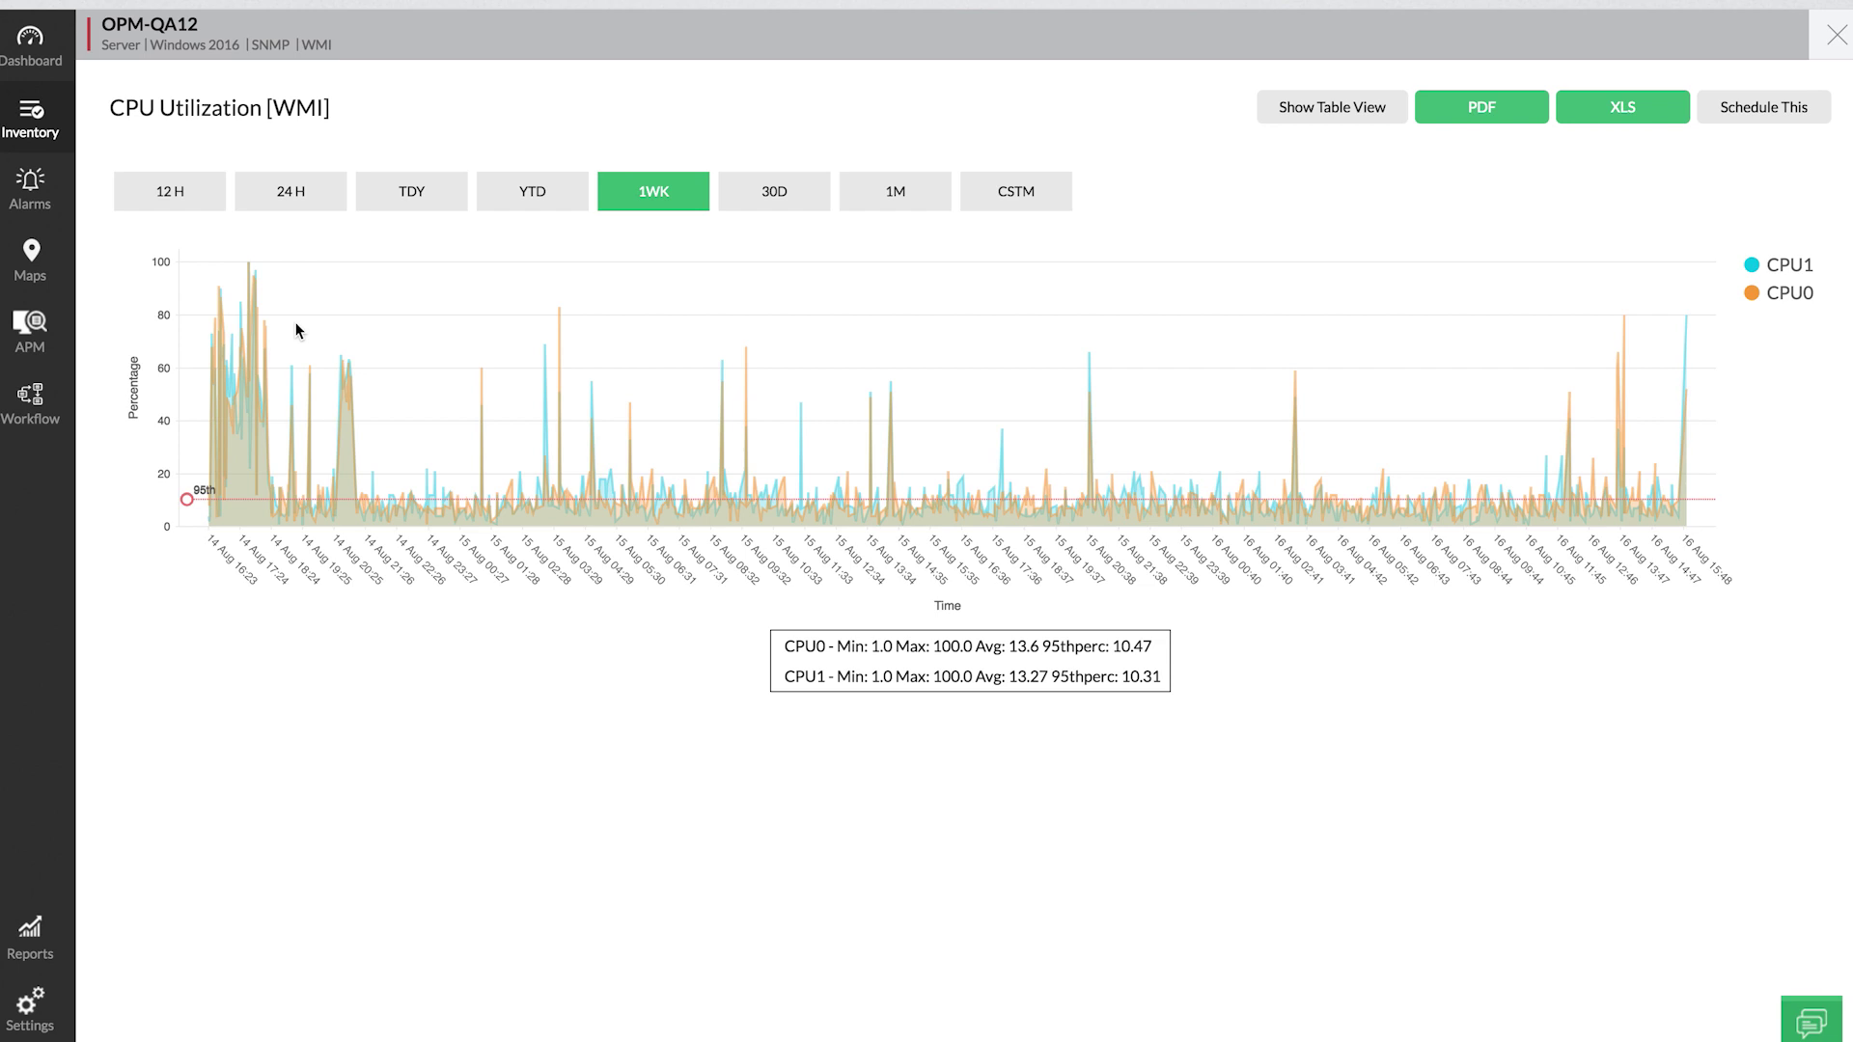
pyautogui.click(1836, 37)
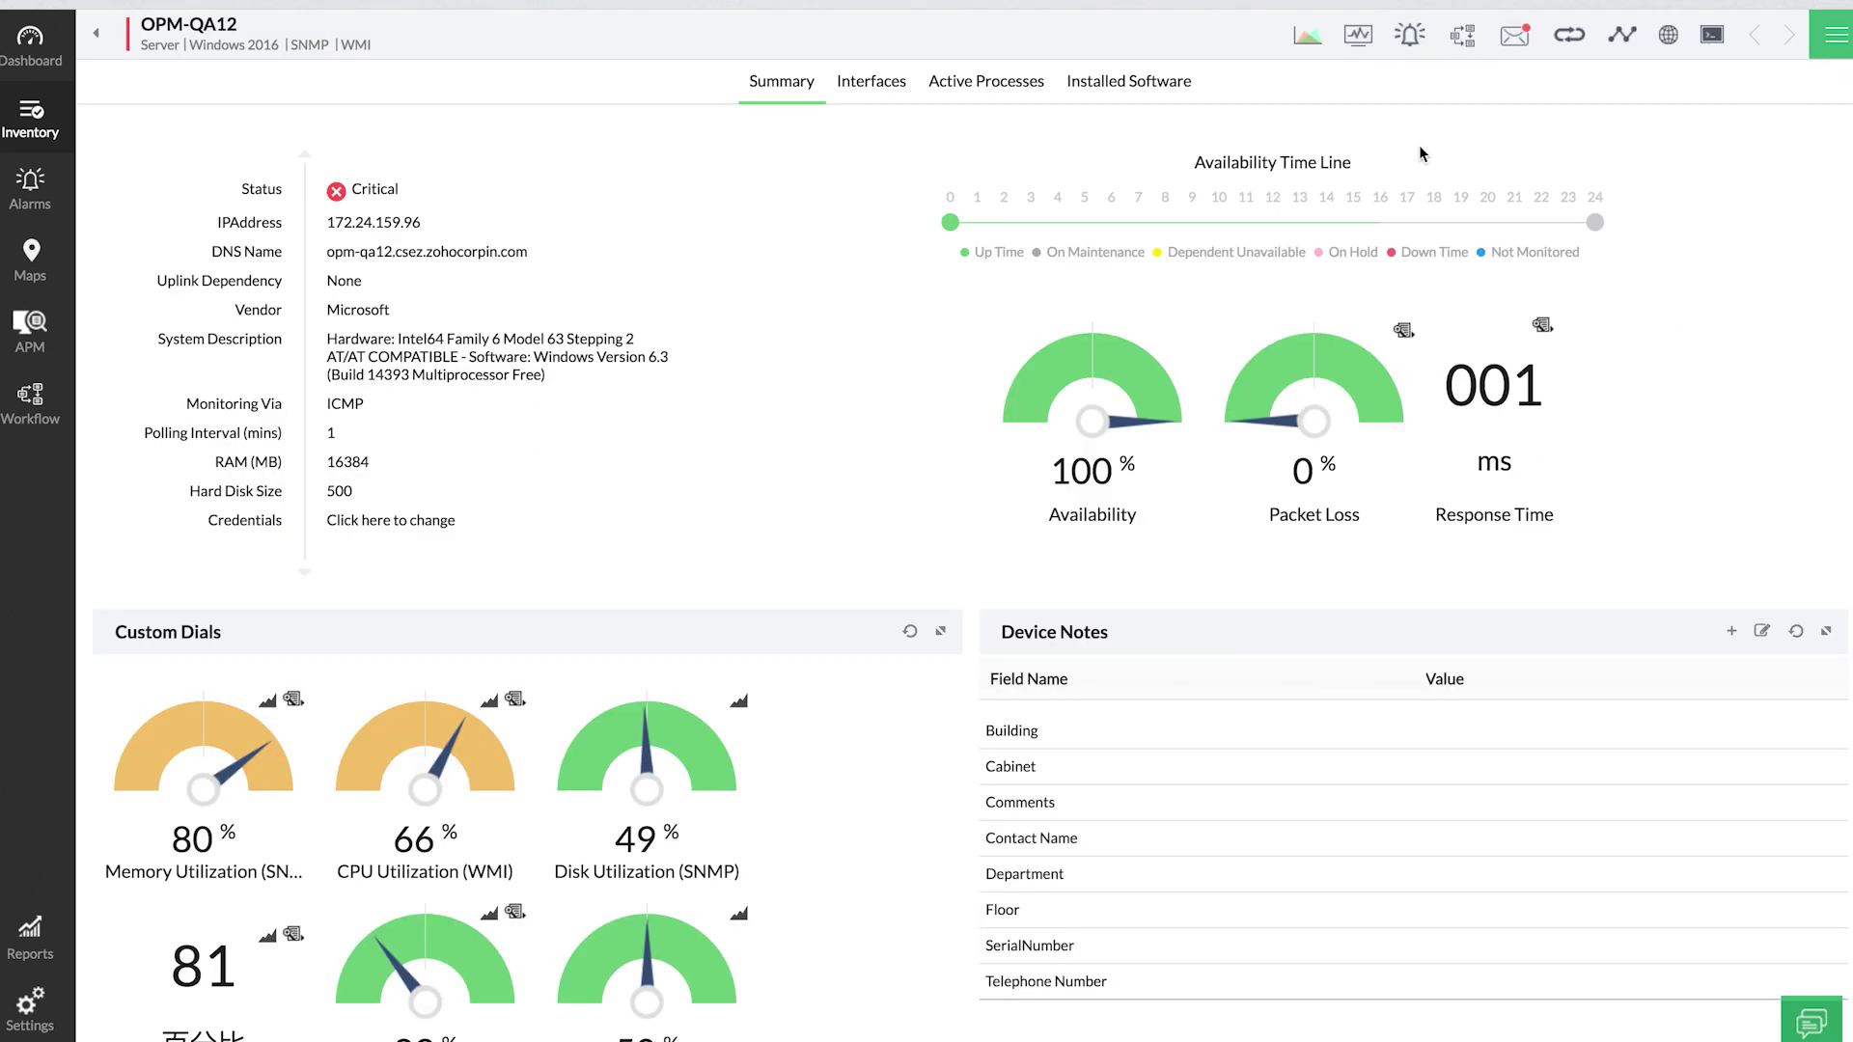
pyautogui.click(1368, 50)
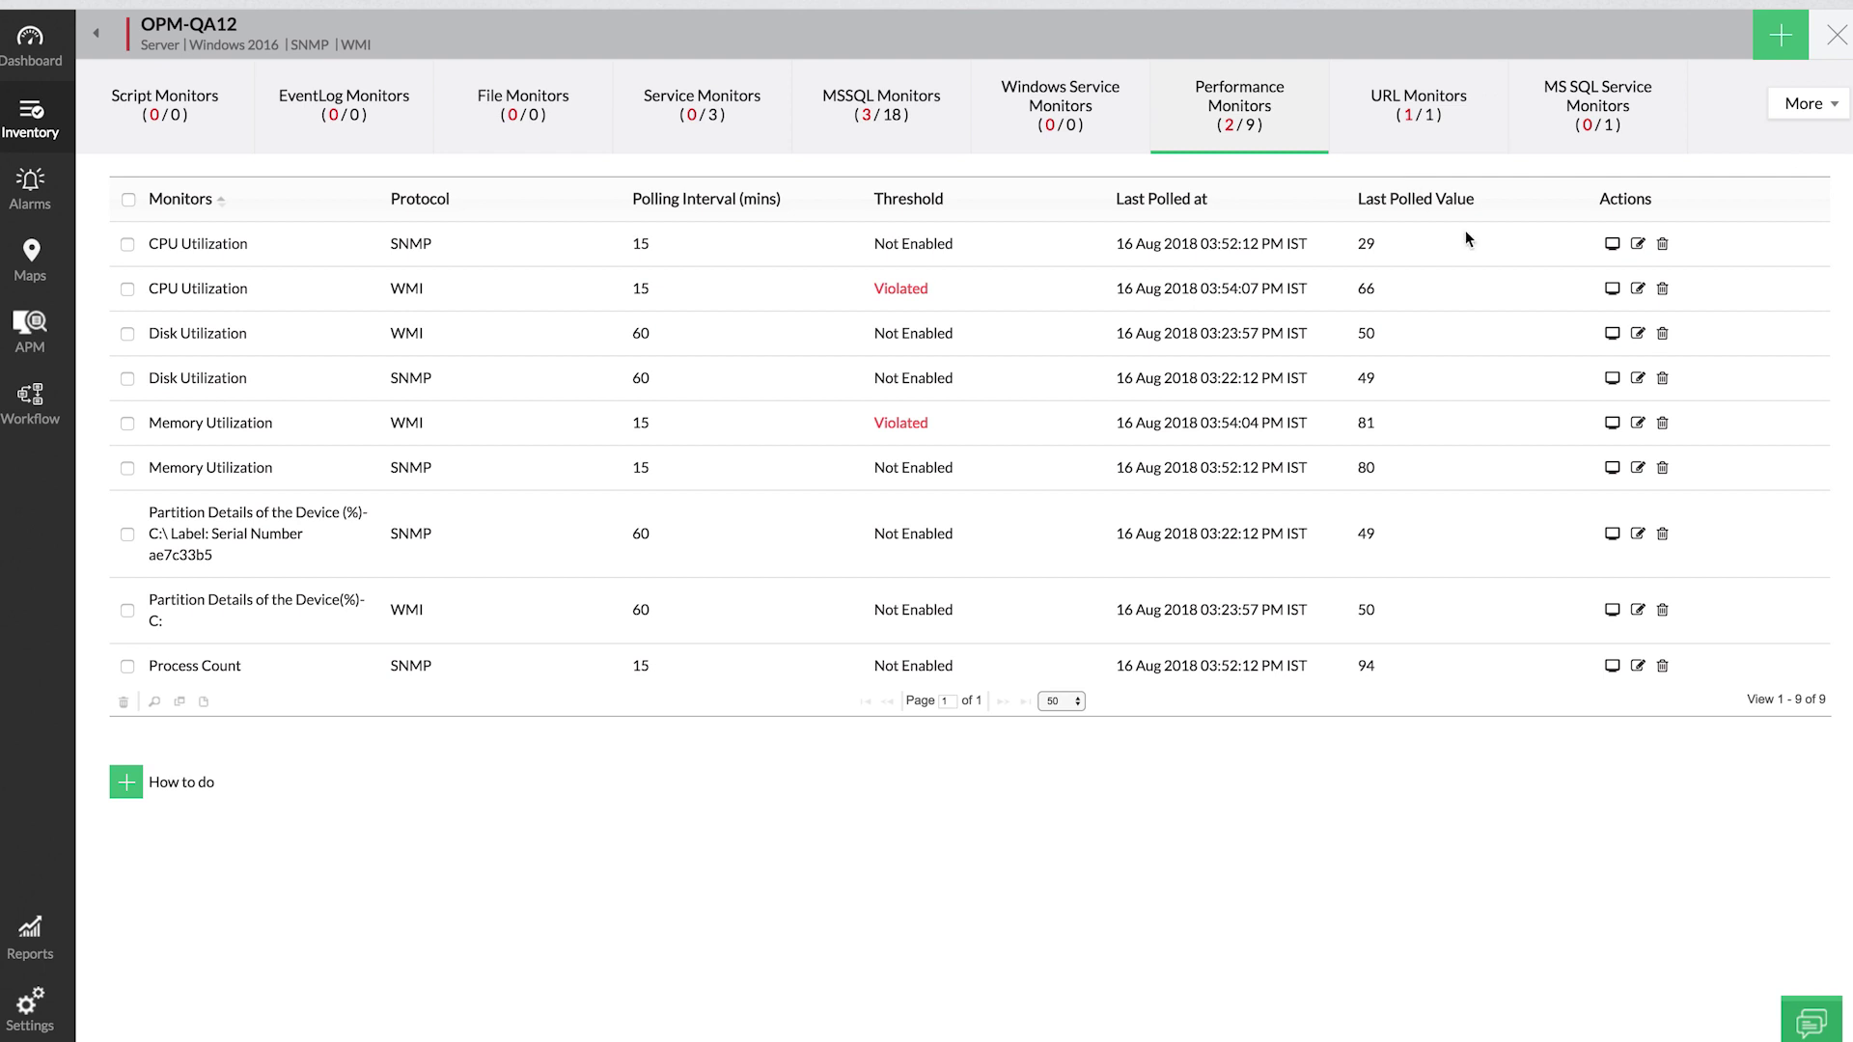
pyautogui.click(1638, 288)
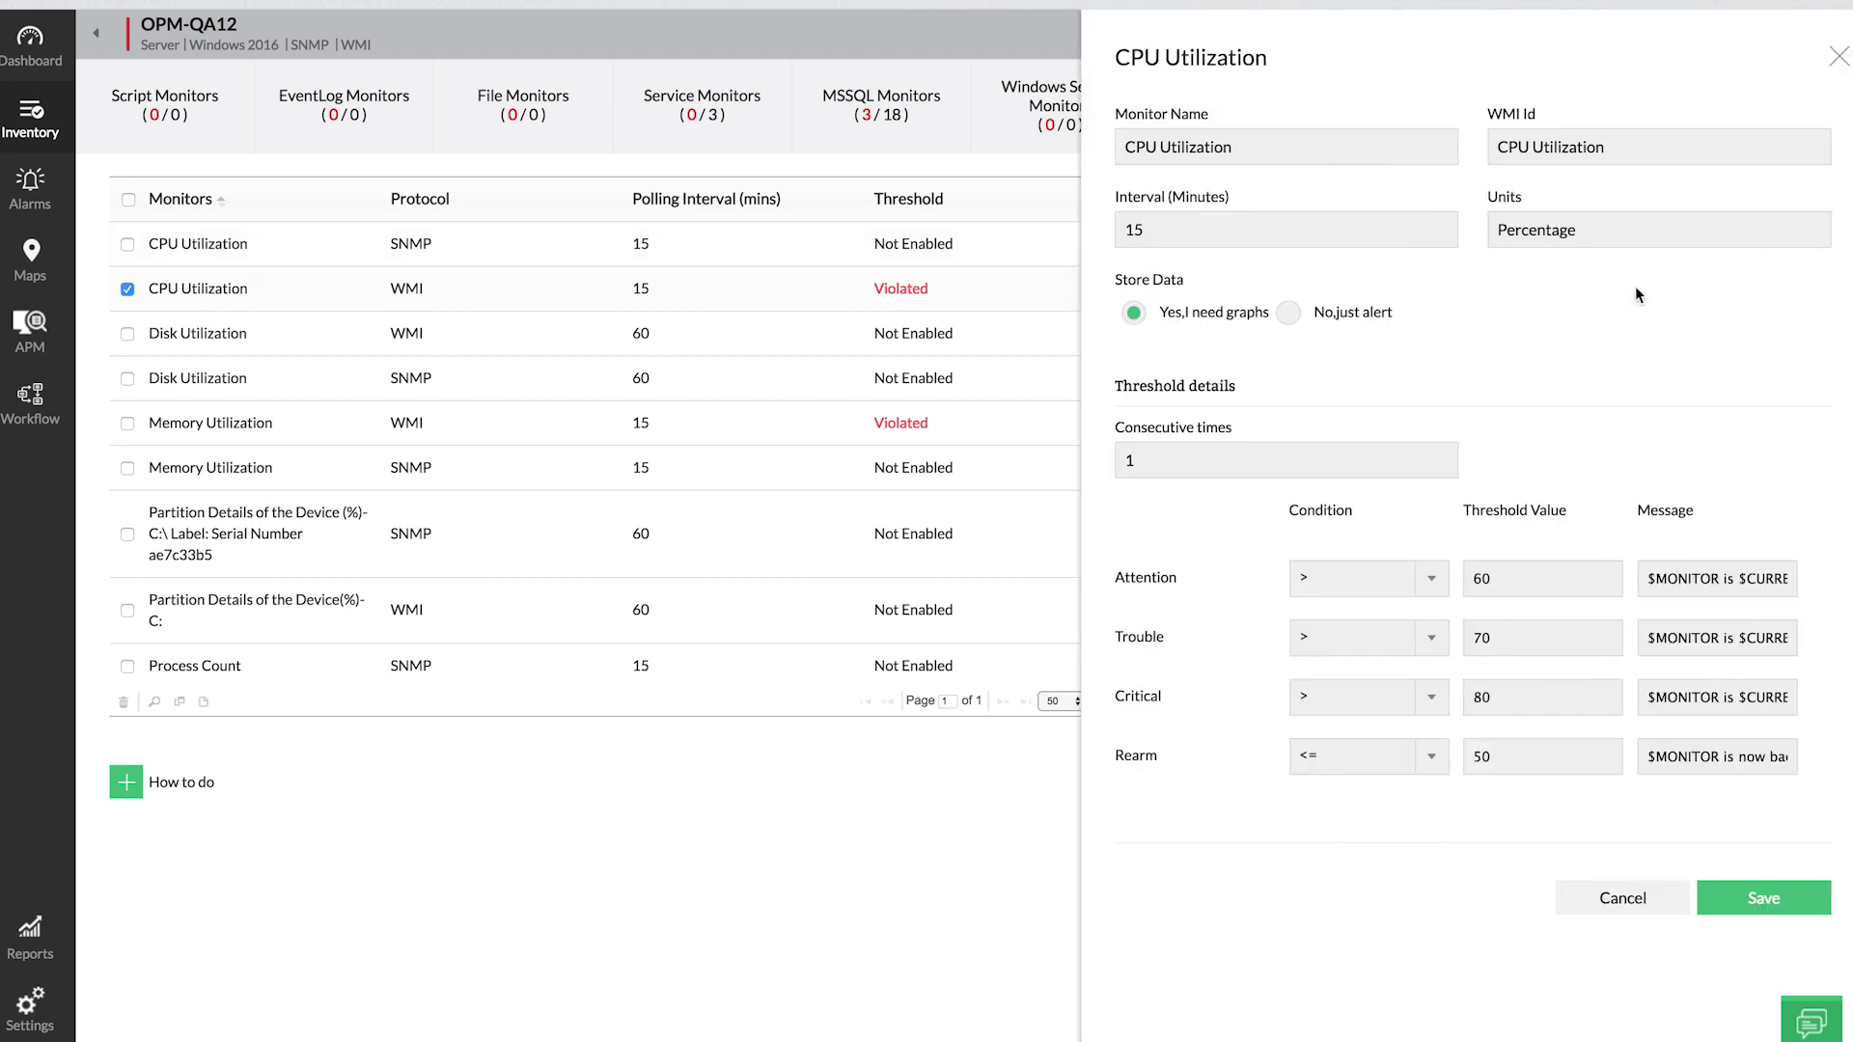
pyautogui.click(1531, 577)
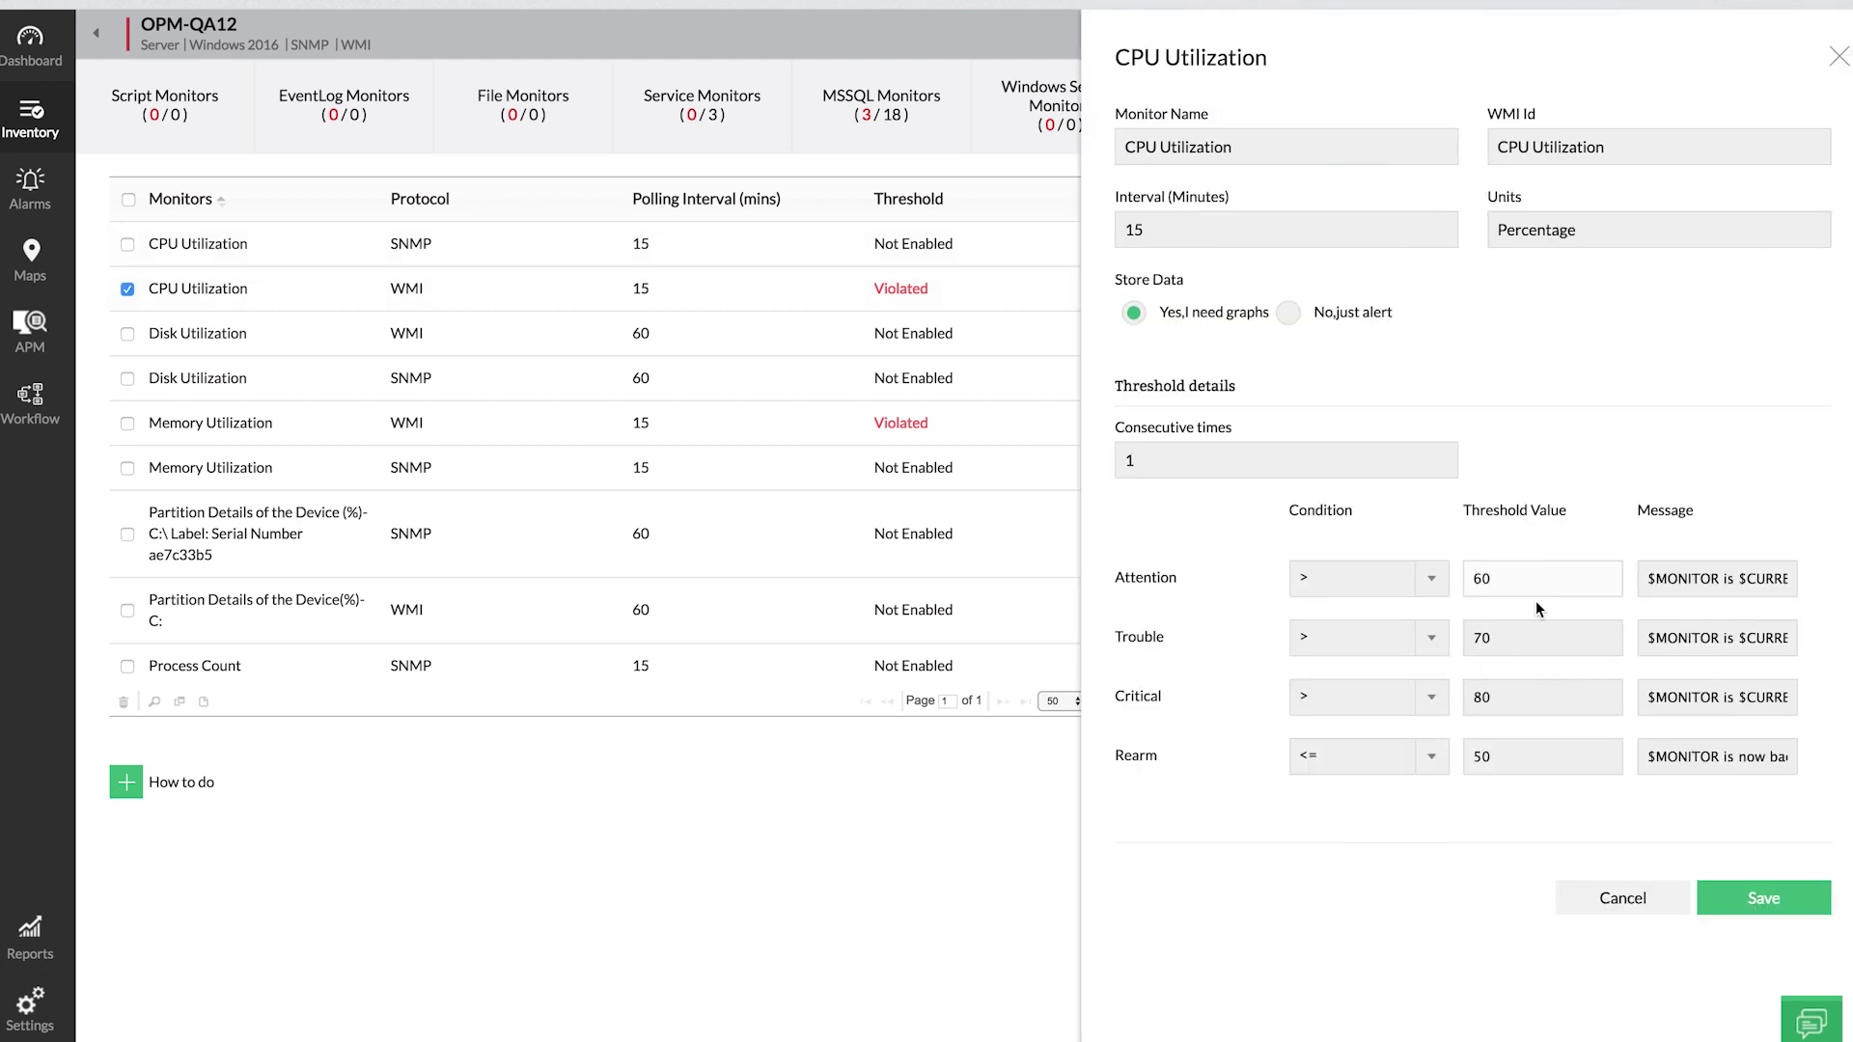
pyautogui.click(1541, 637)
pyautogui.click(1538, 699)
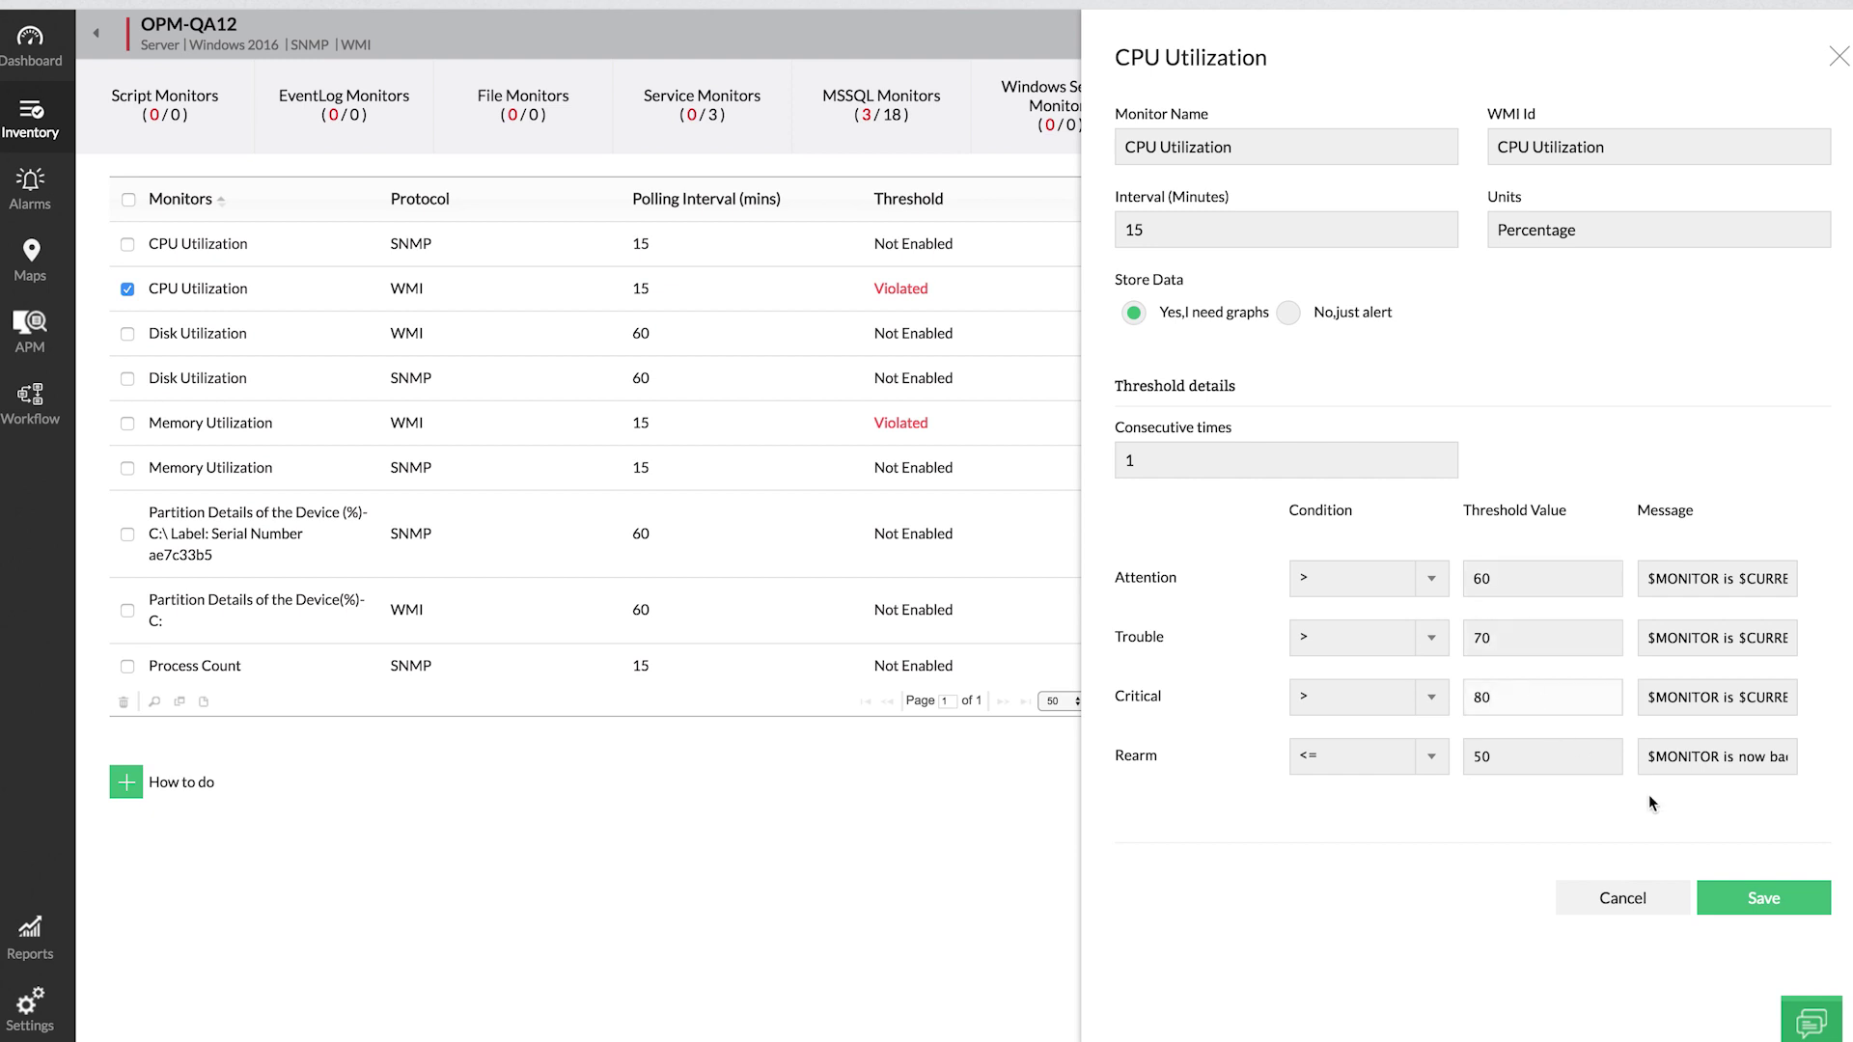
pyautogui.click(1738, 890)
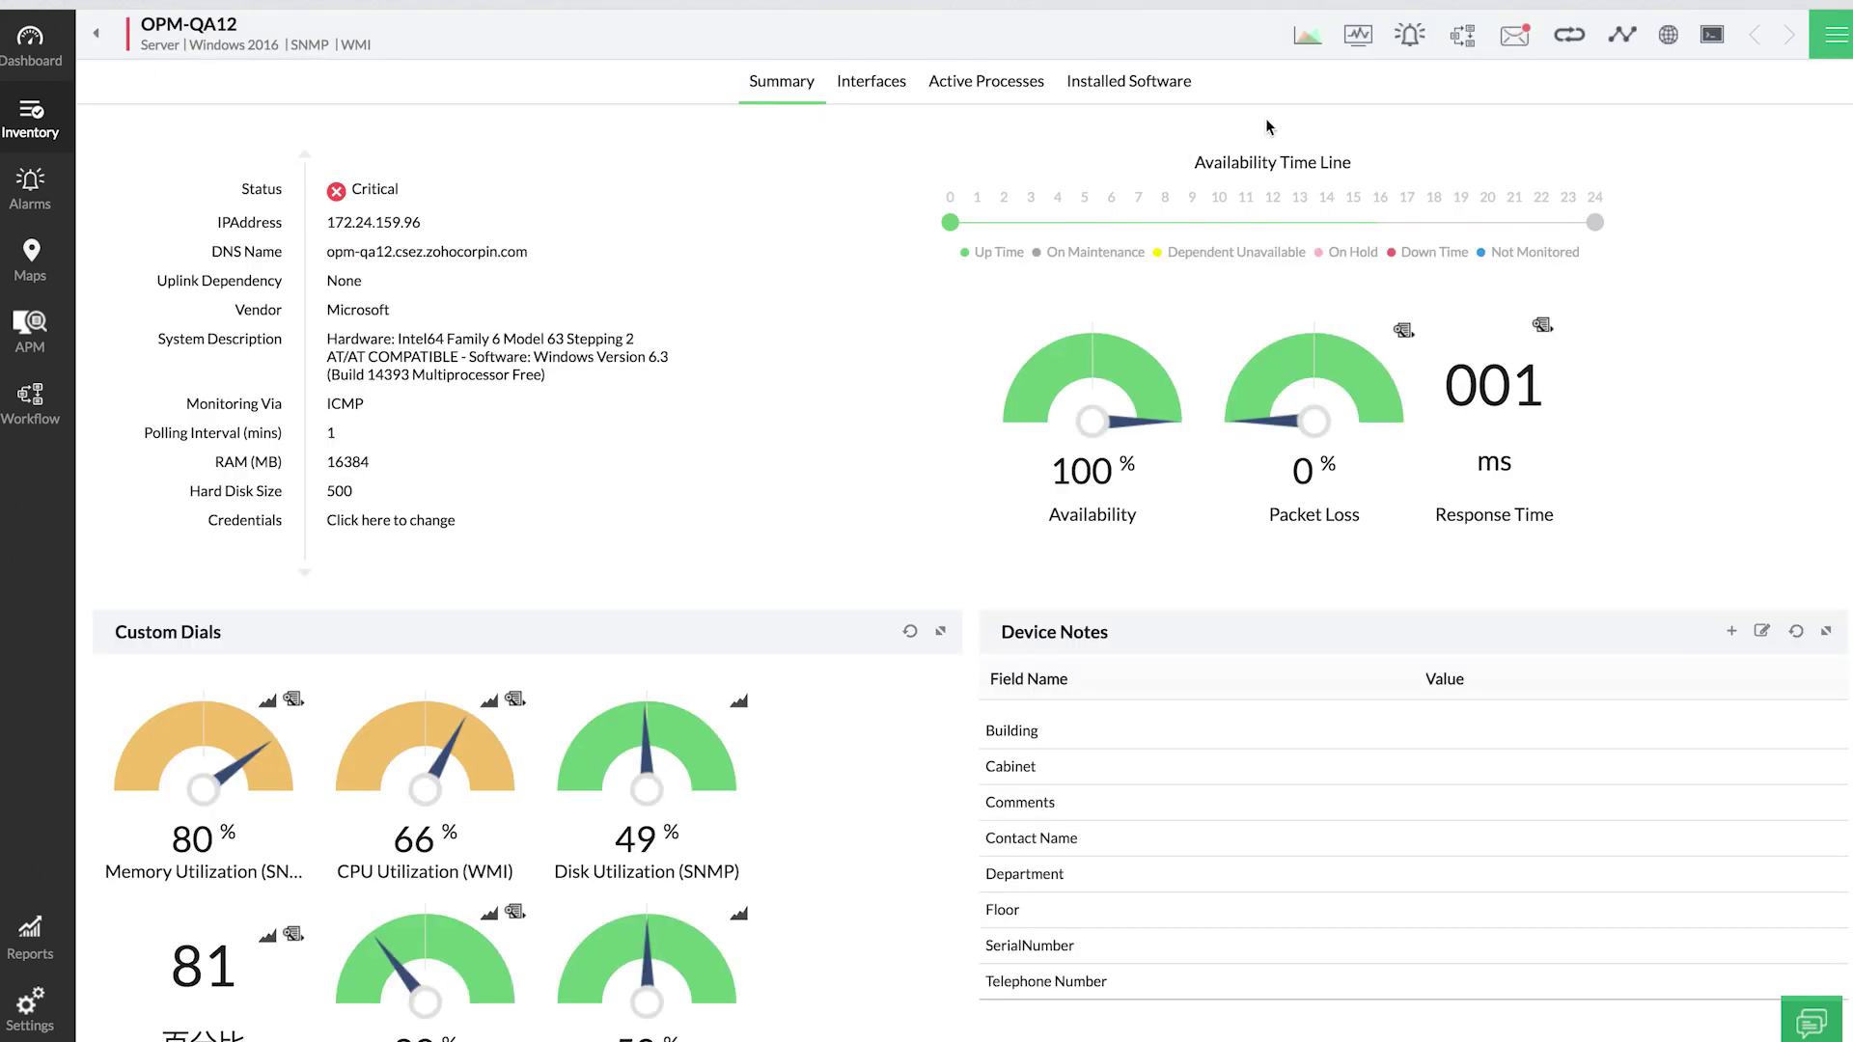
# - Open the OPM-QA12 CPU Utilization alarm and sort its events by status
pyautogui.click(1408, 36)
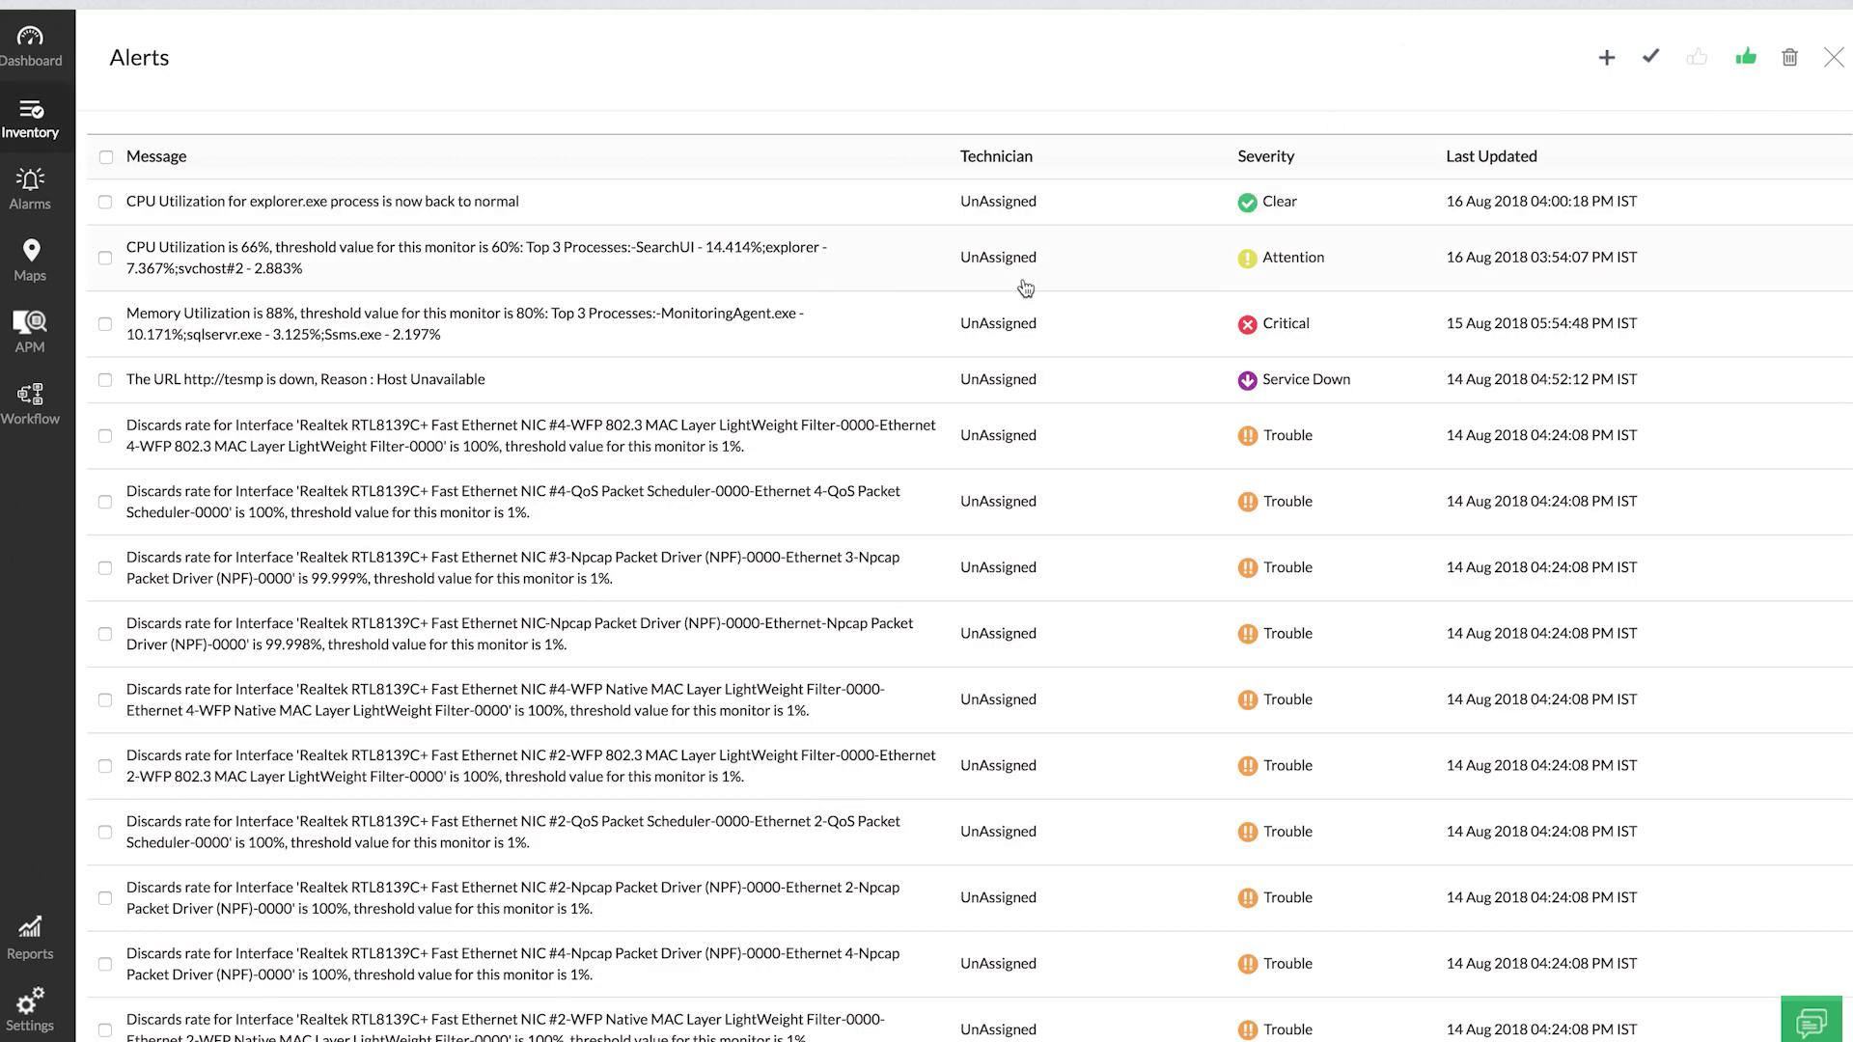
pyautogui.click(561, 265)
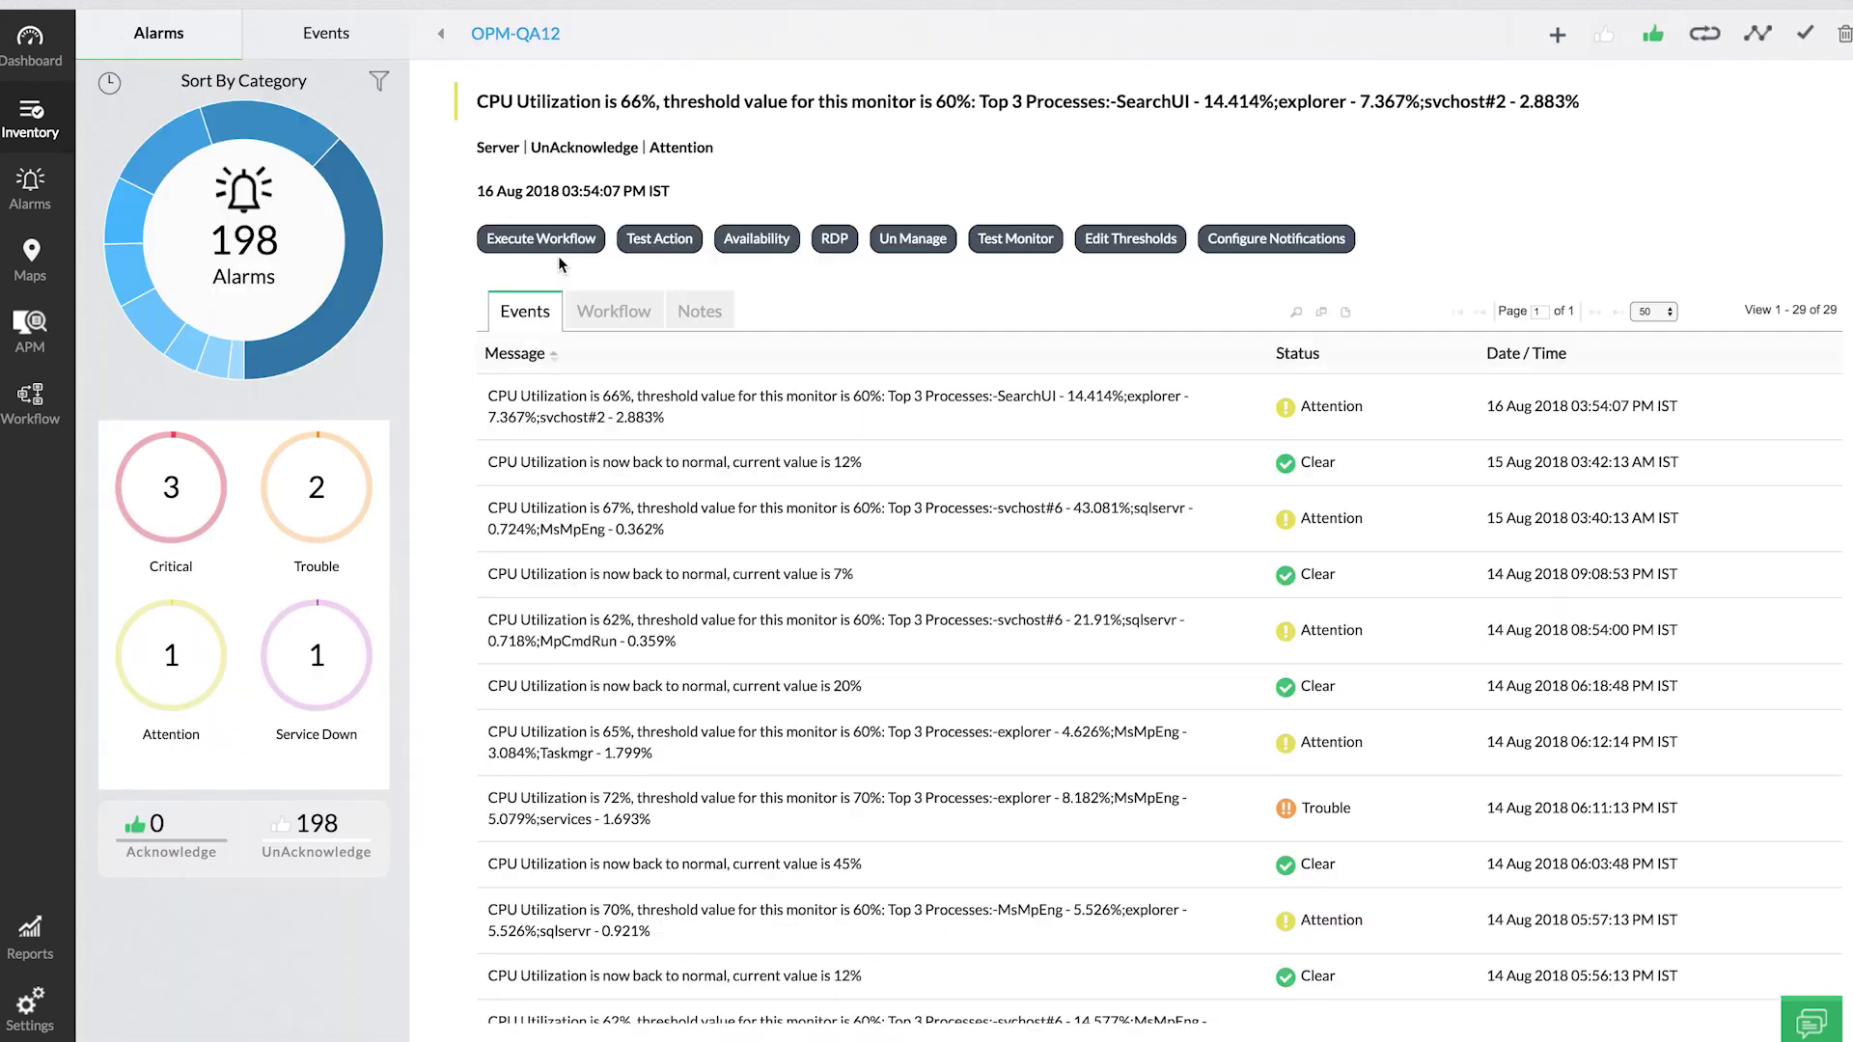
pyautogui.click(1067, 365)
pyautogui.click(1298, 356)
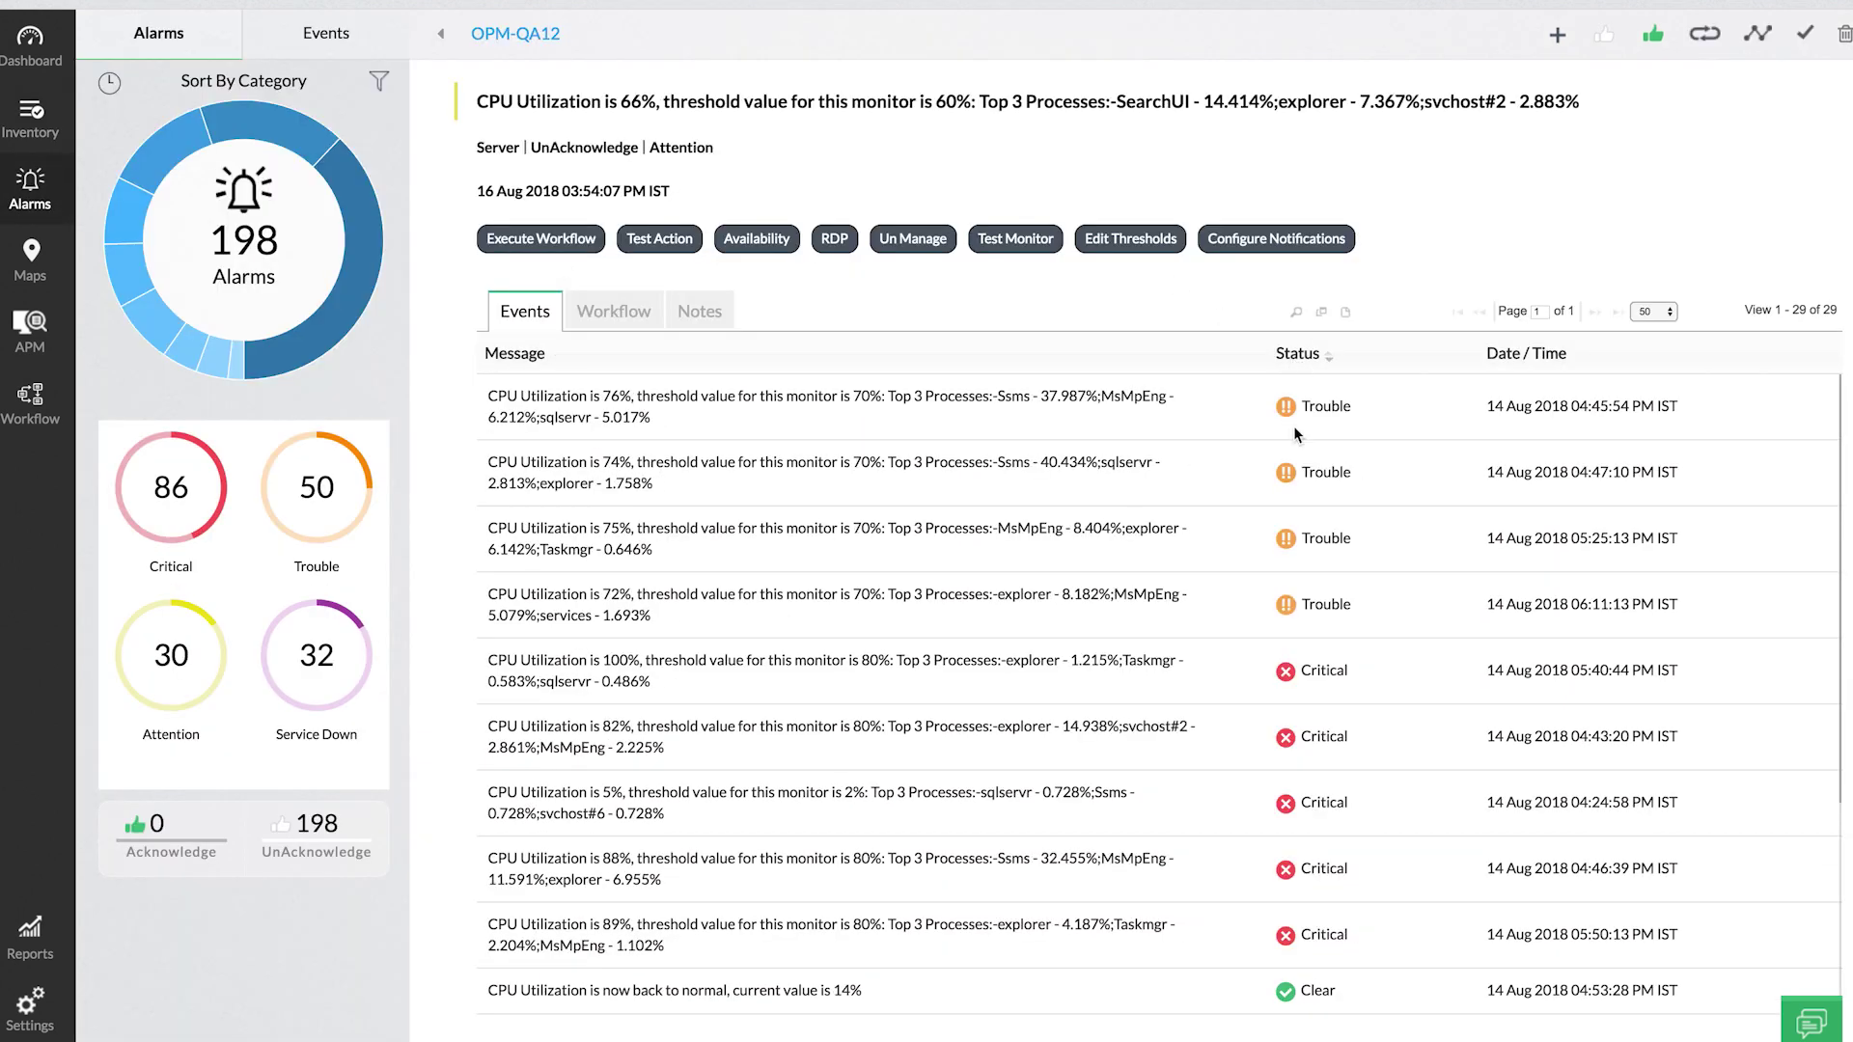
pyautogui.scroll(-5, 1039, 651)
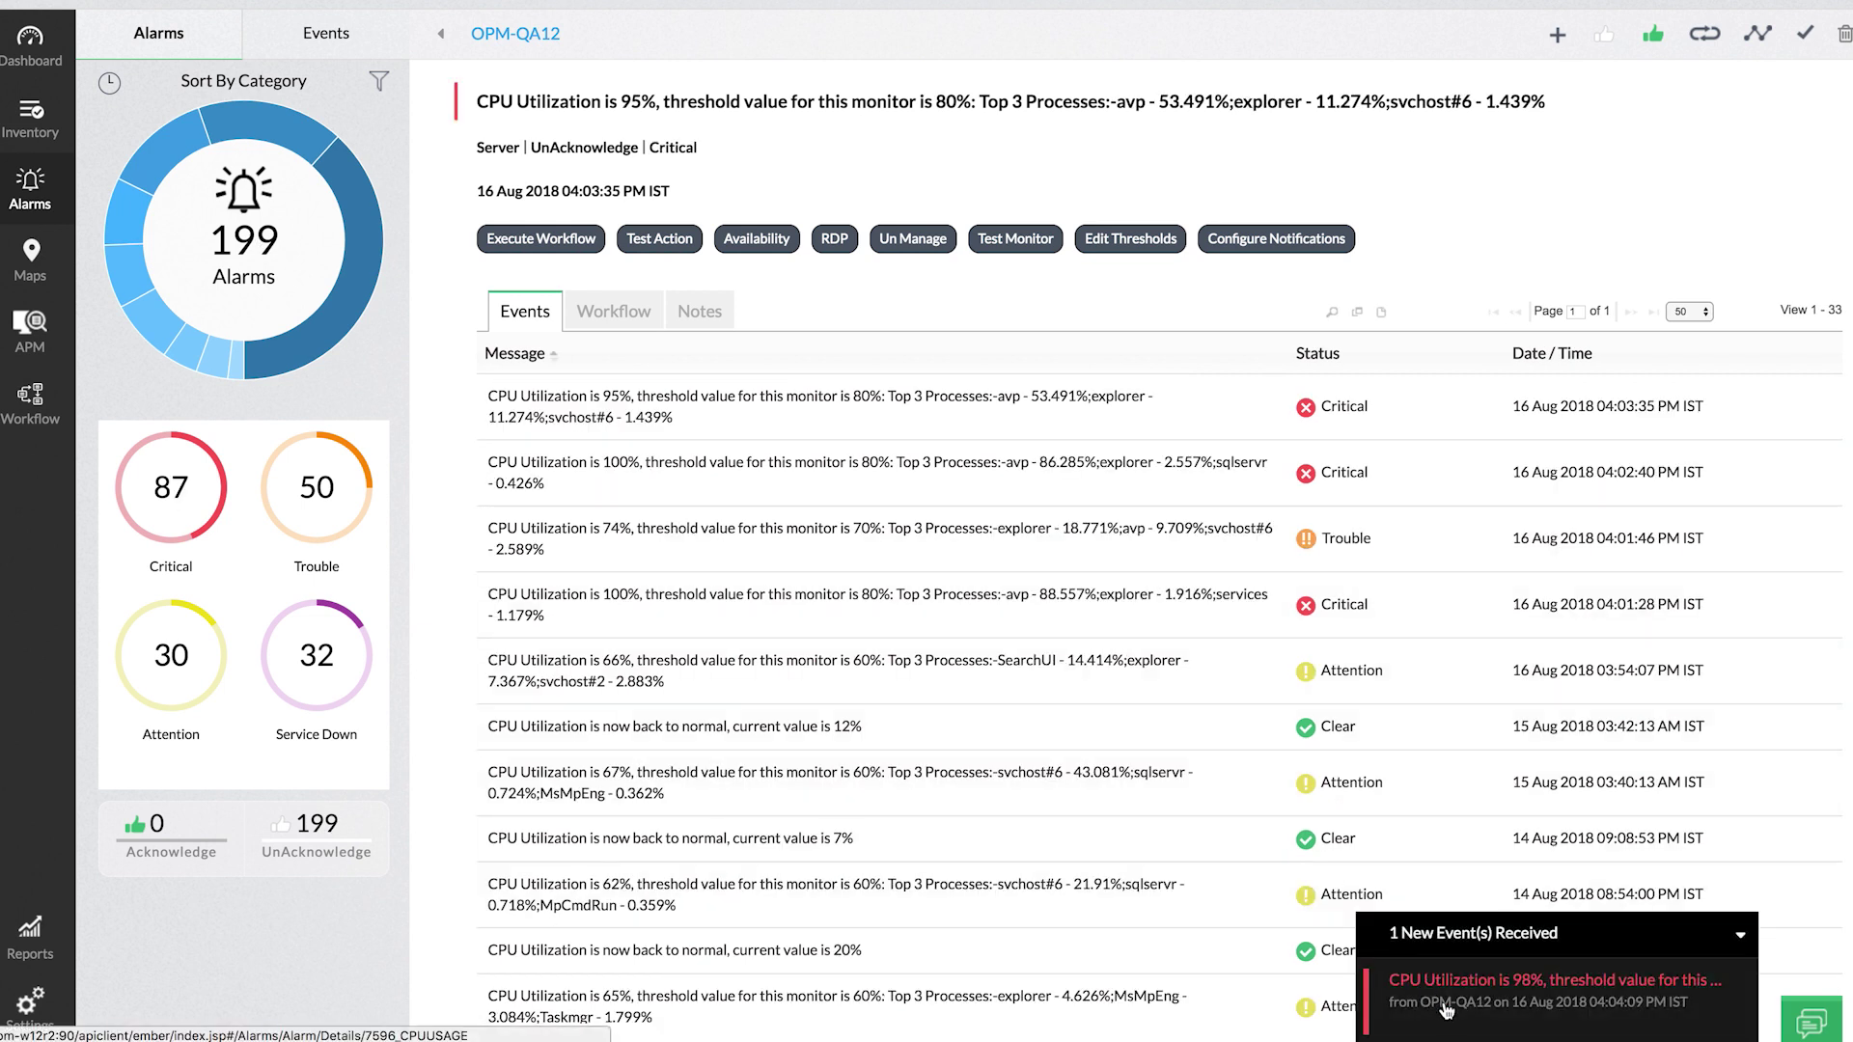
# - End the explorer process from OPM-QA12's Top 10 Processes list and close the panel
pyautogui.click(530, 47)
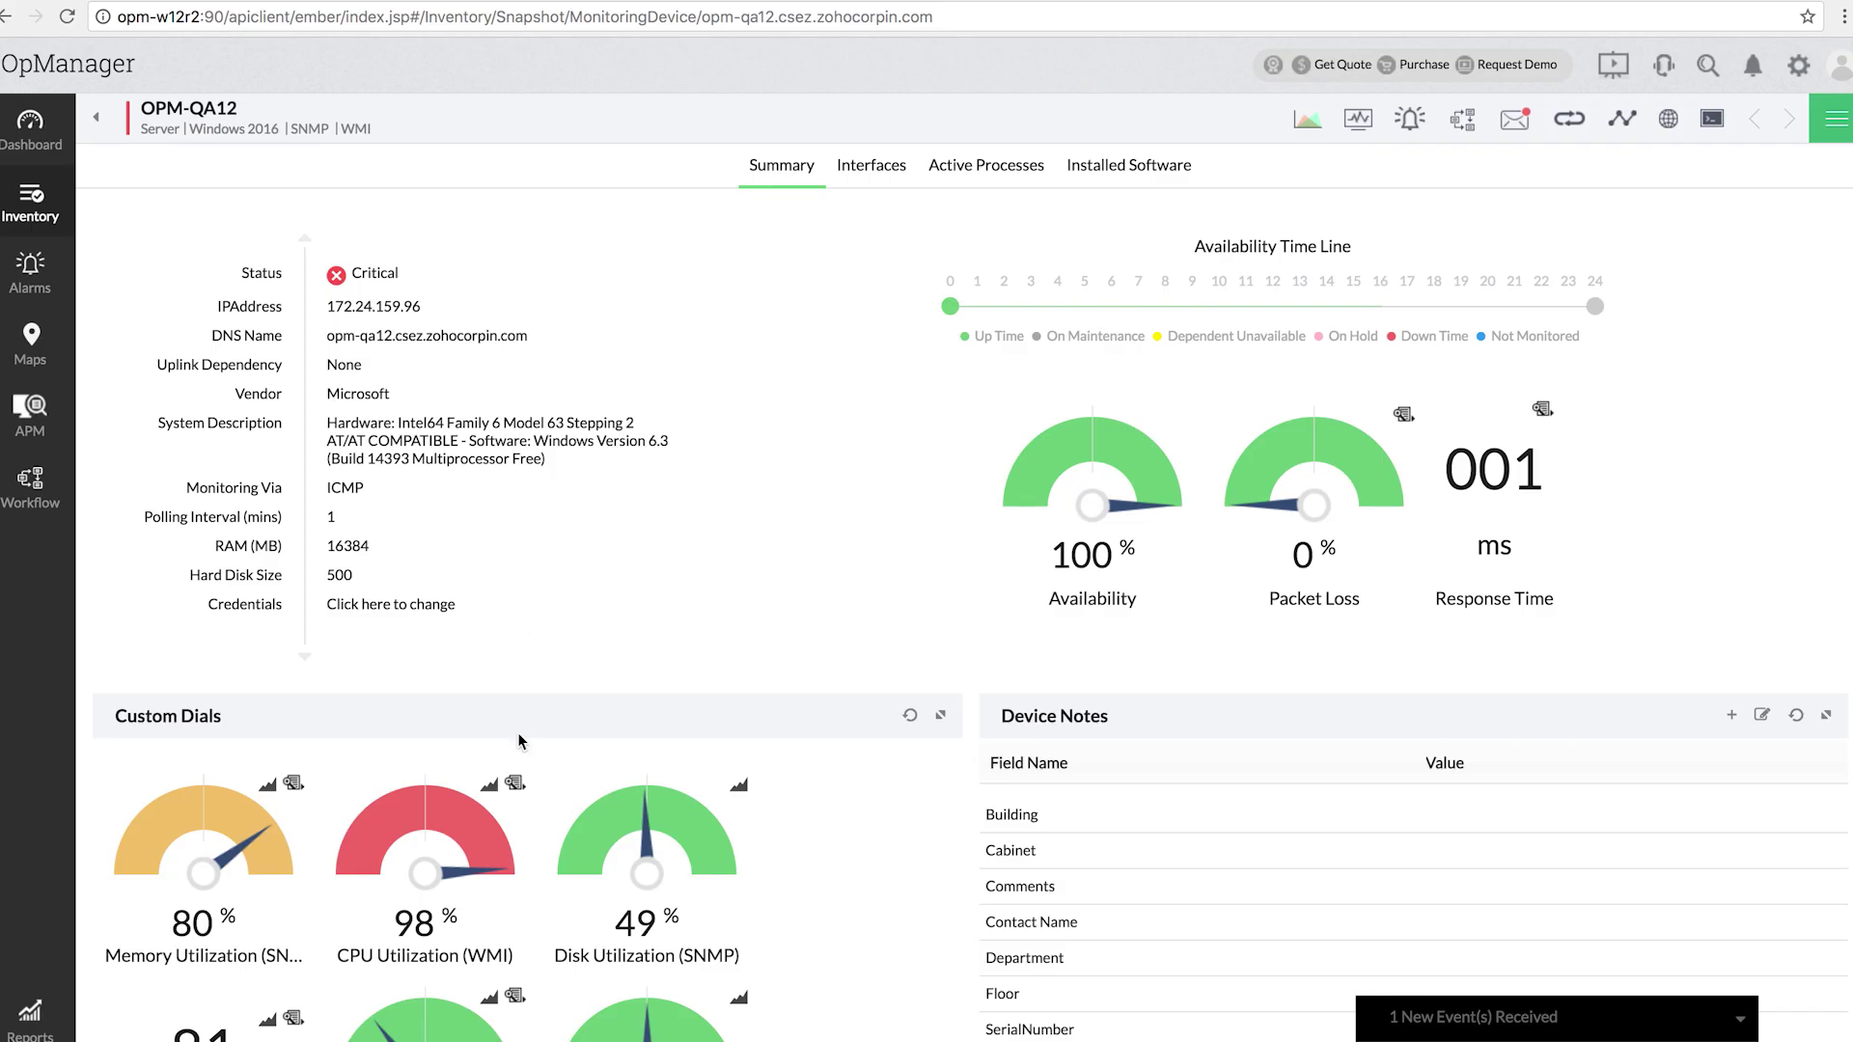
pyautogui.click(514, 786)
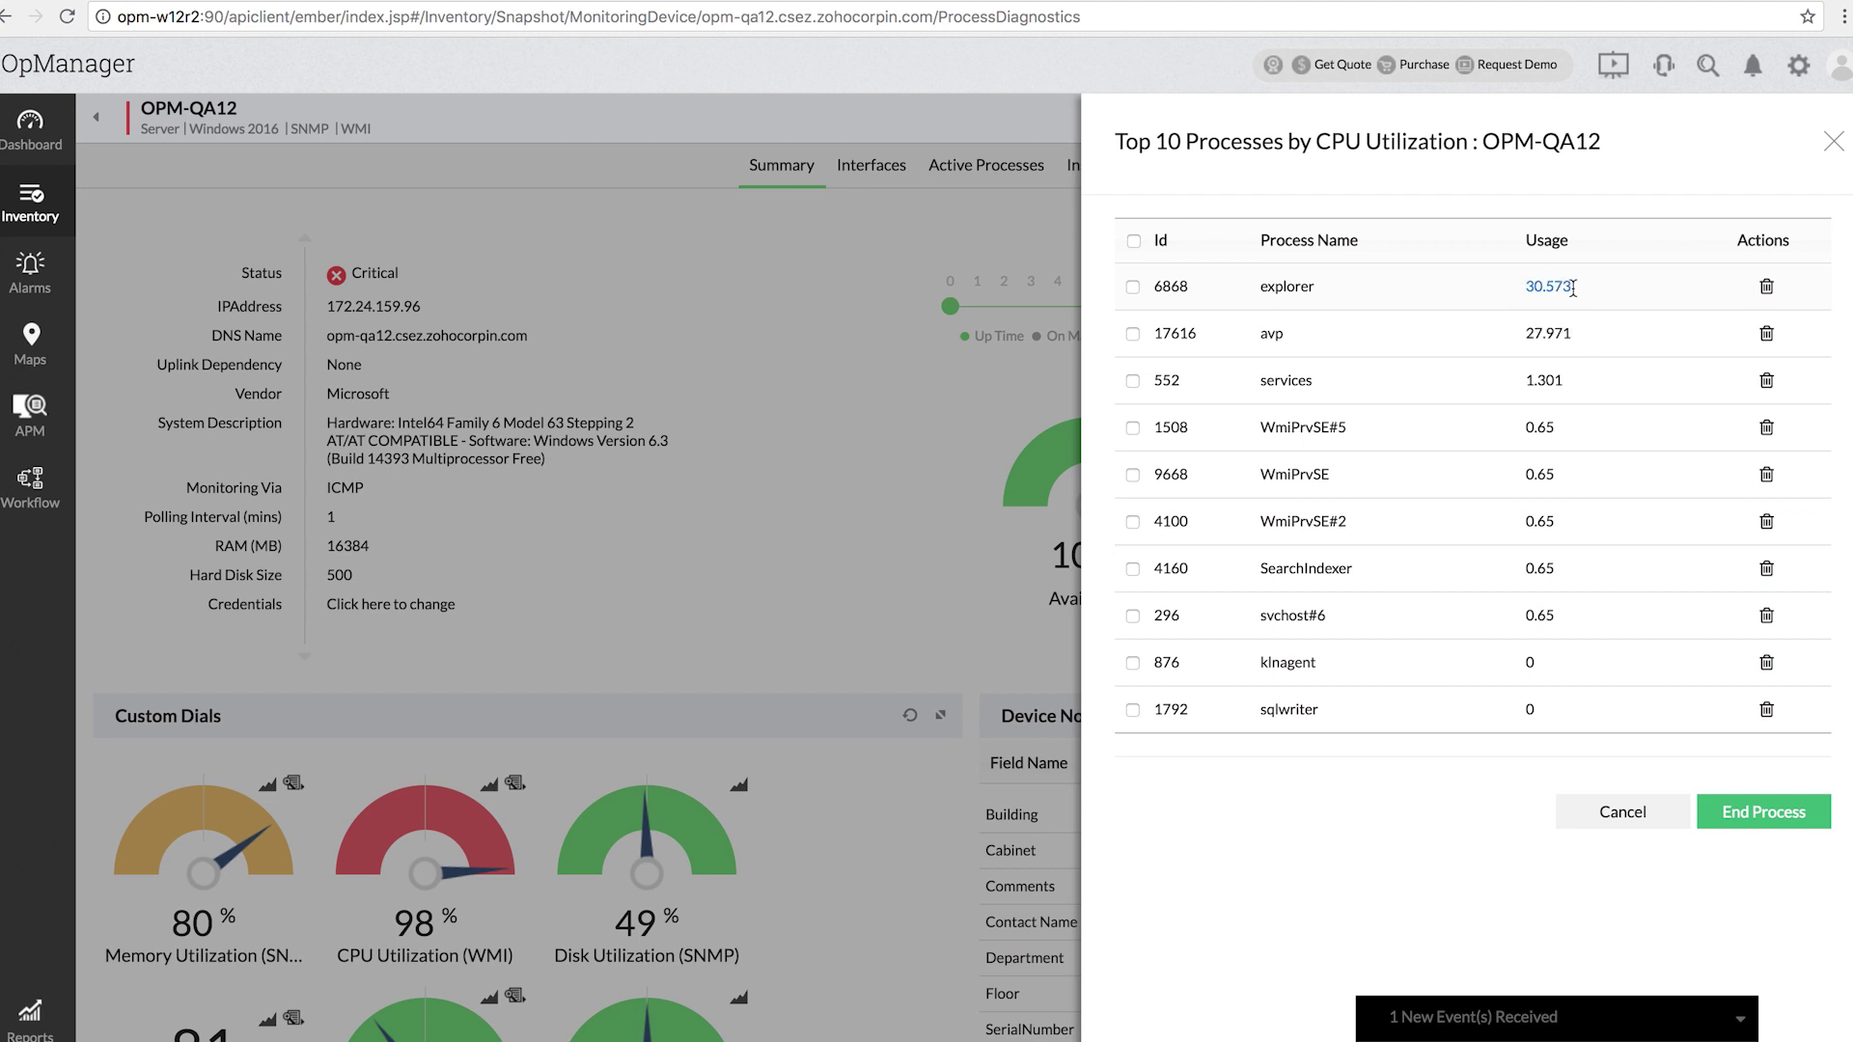
pyautogui.click(1584, 294)
pyautogui.click(1766, 287)
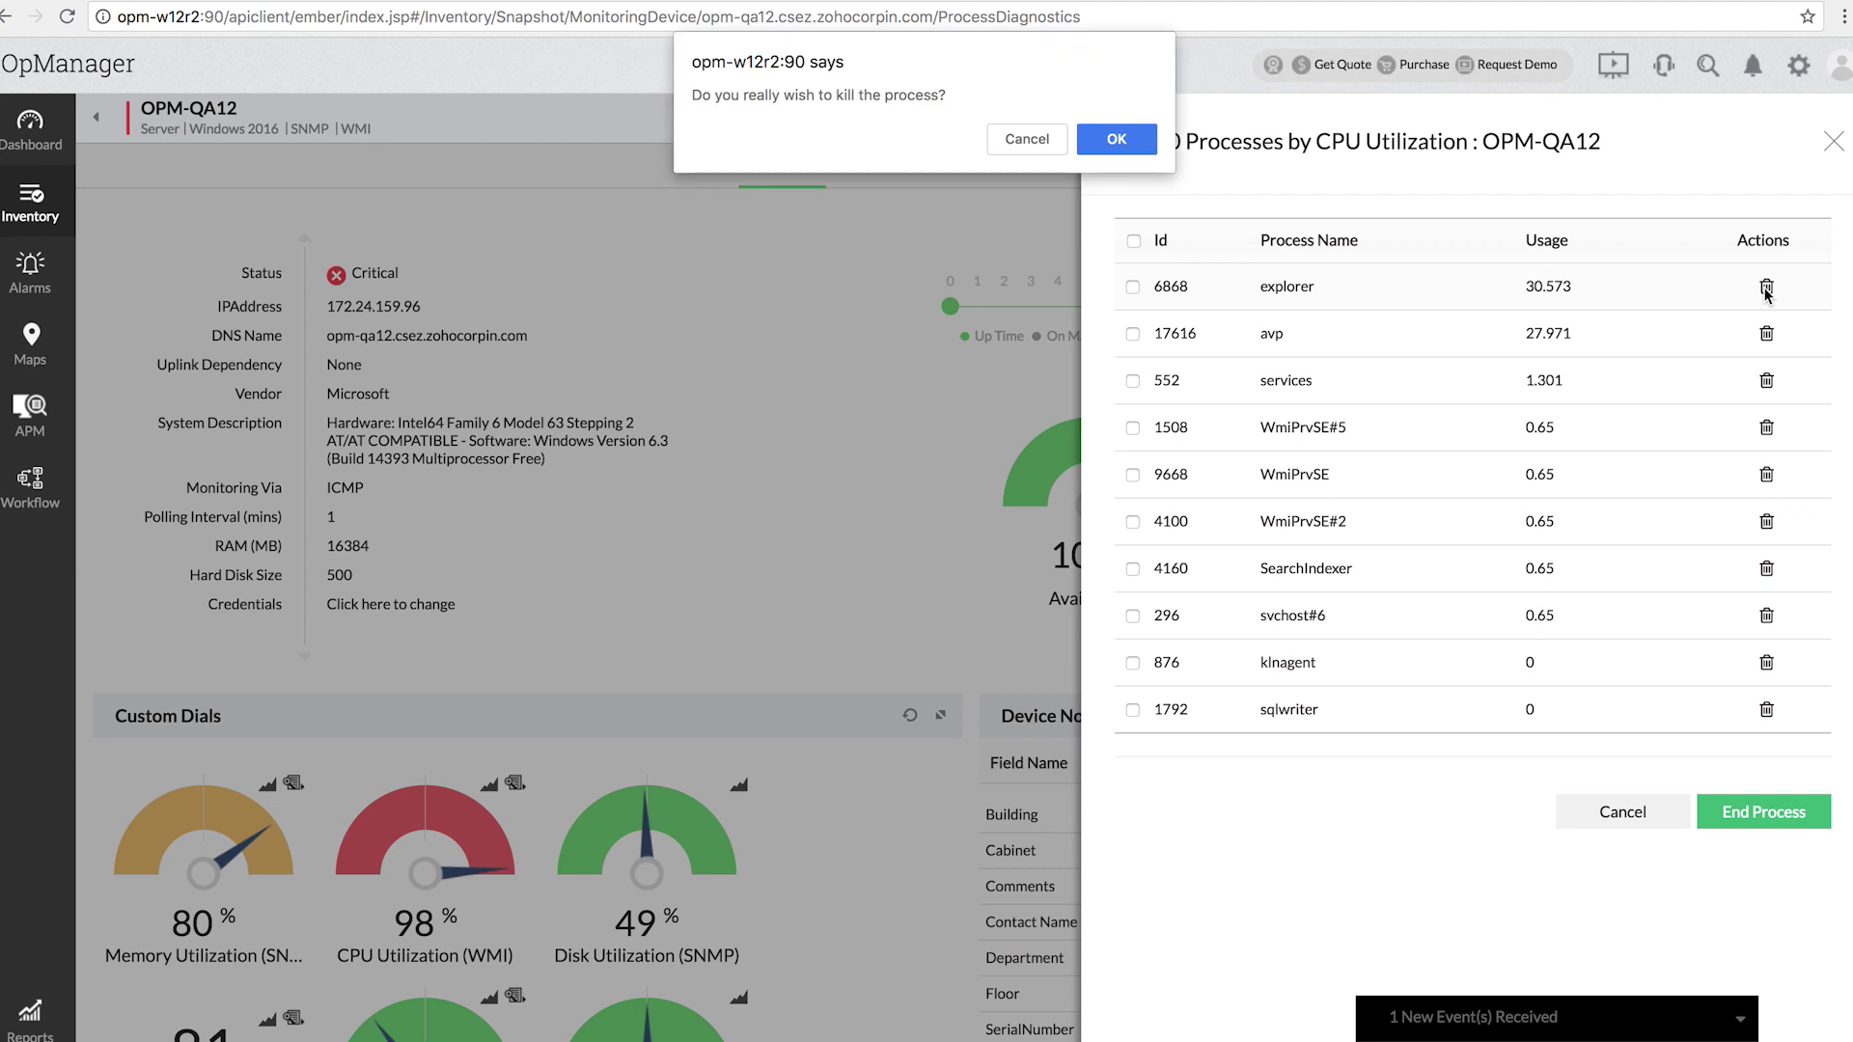
pyautogui.click(1117, 142)
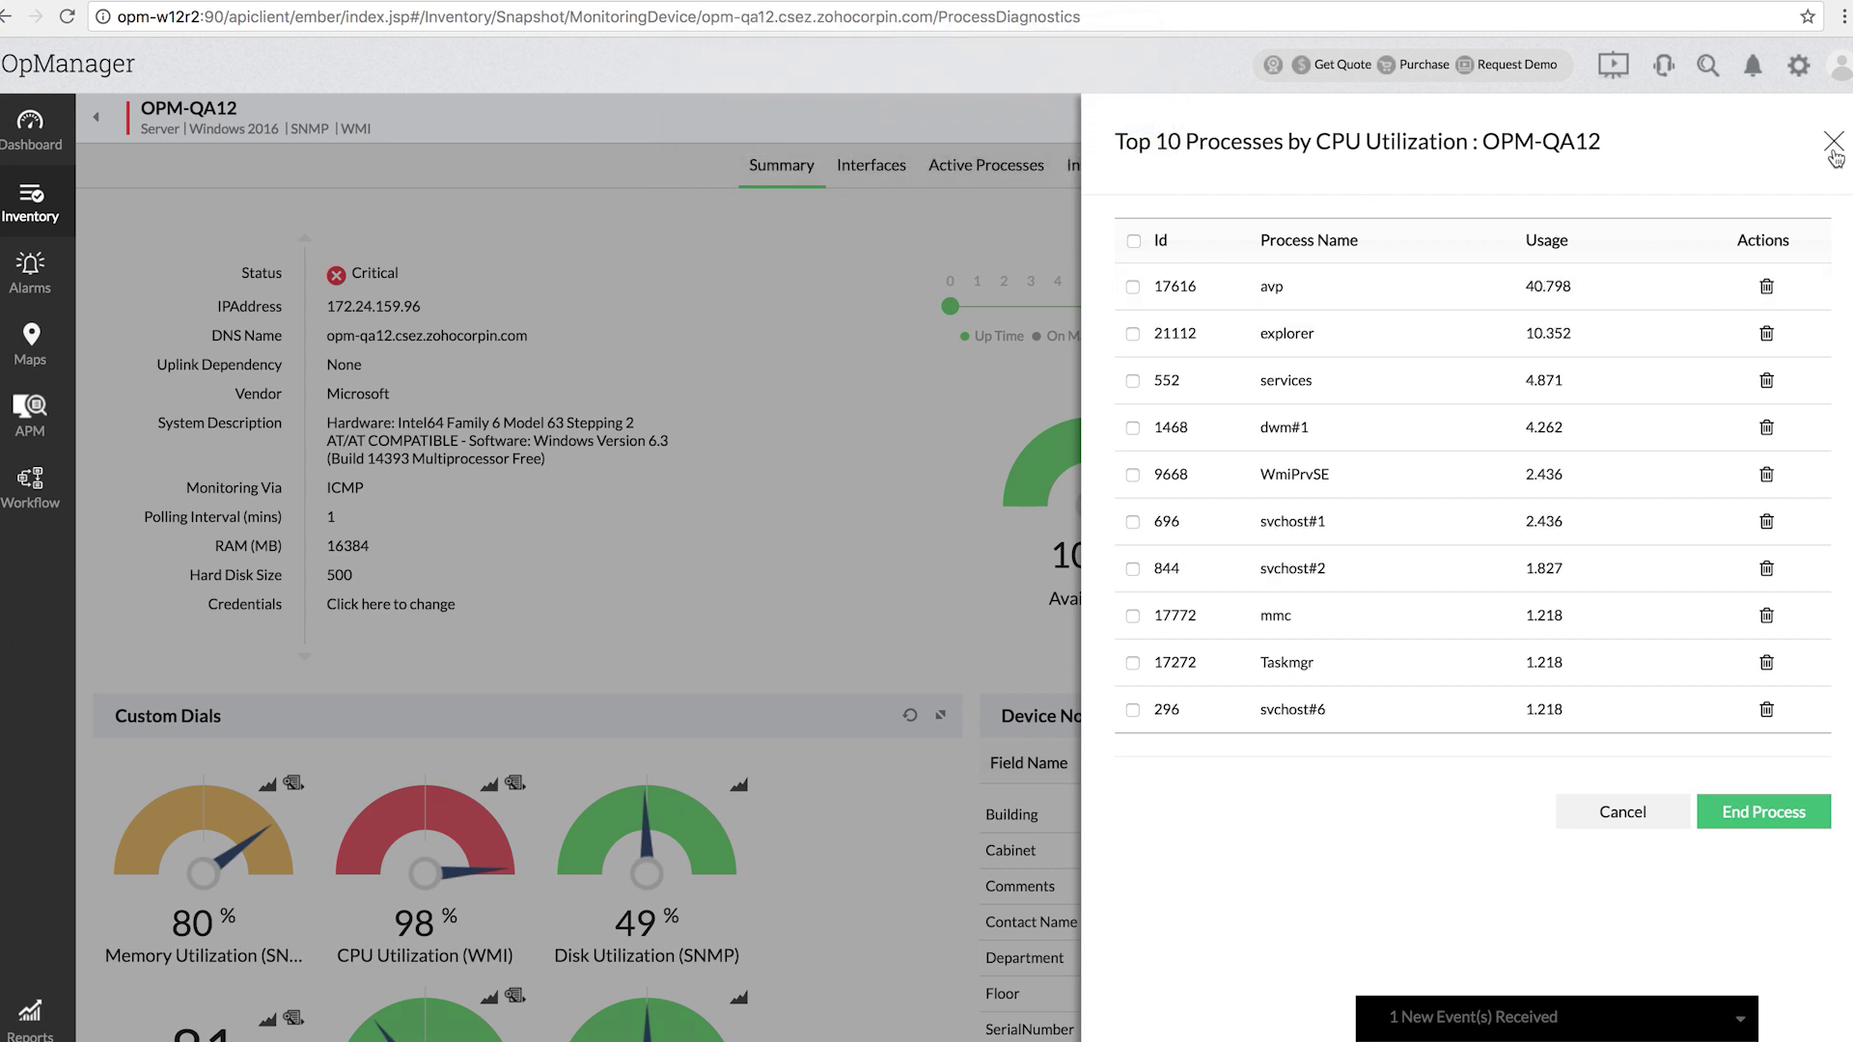
pyautogui.click(1834, 145)
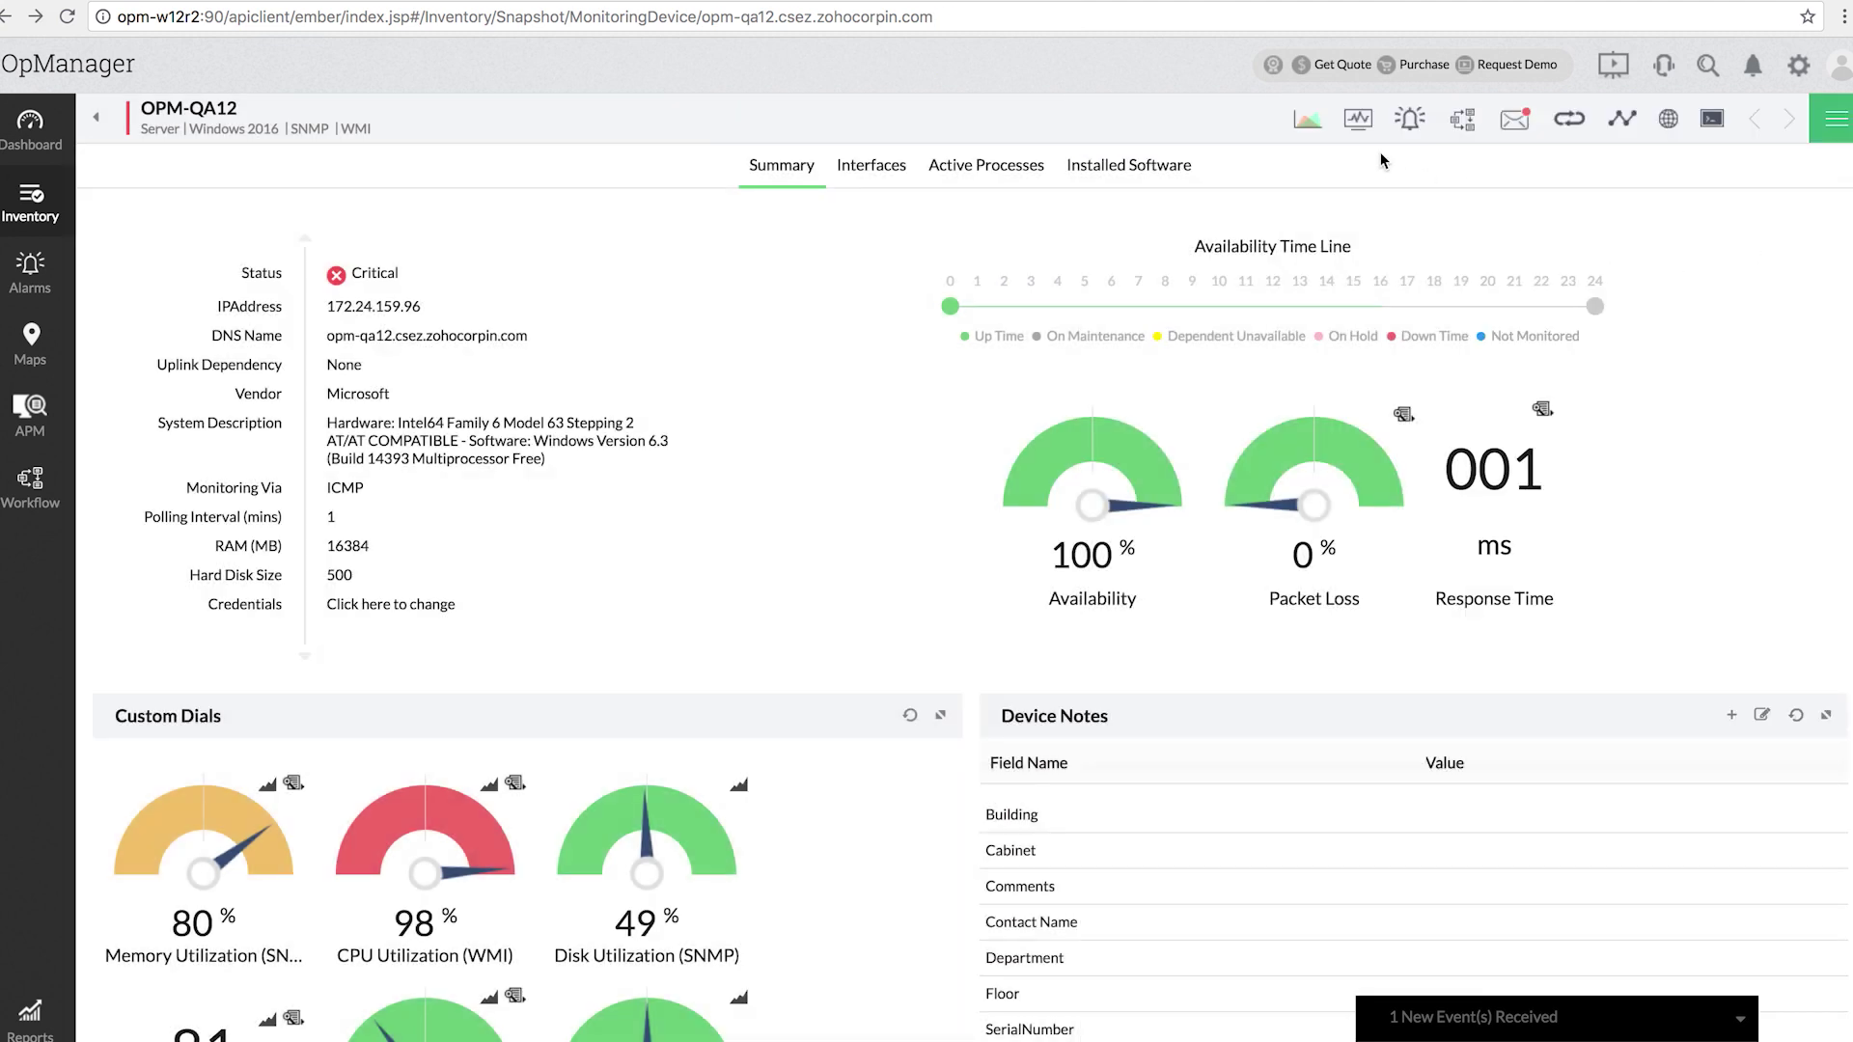
# - Add klnagent.exe as a process monitor on OPM-QA12
pyautogui.click(1364, 136)
pyautogui.moveTo(1801, 102)
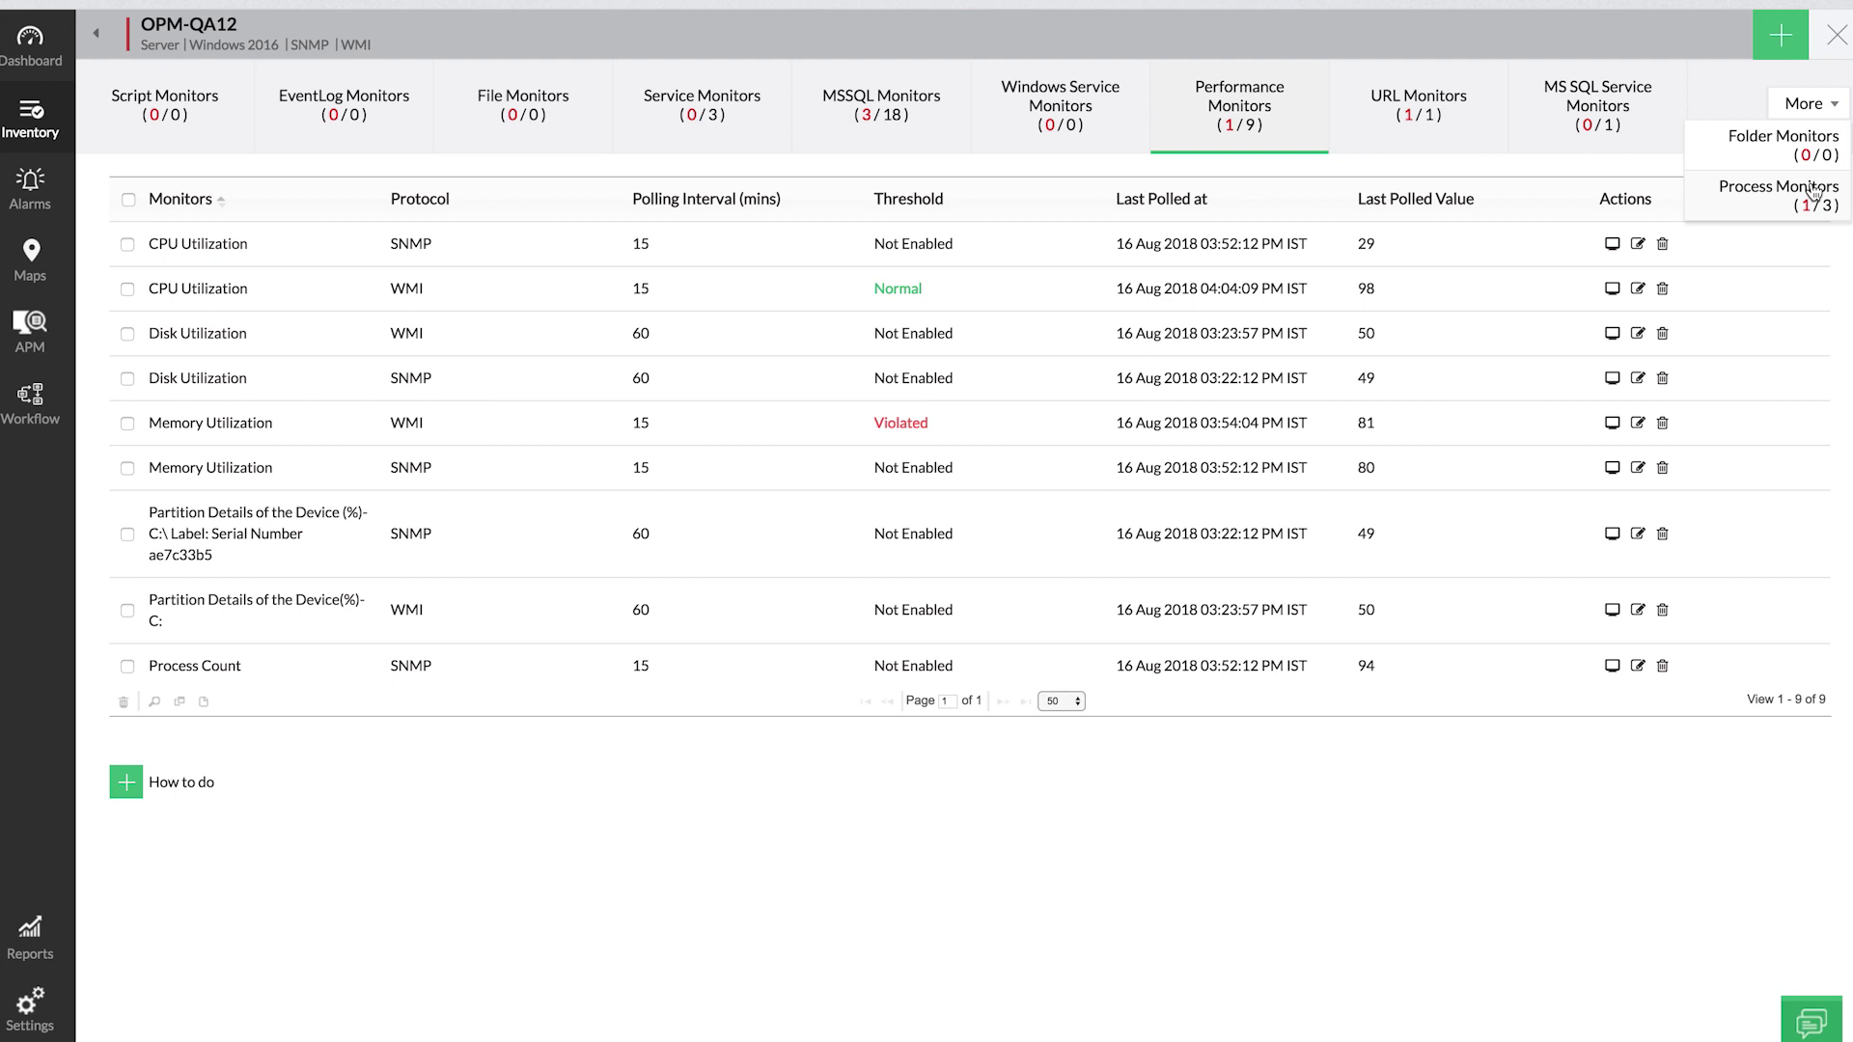
pyautogui.click(1814, 193)
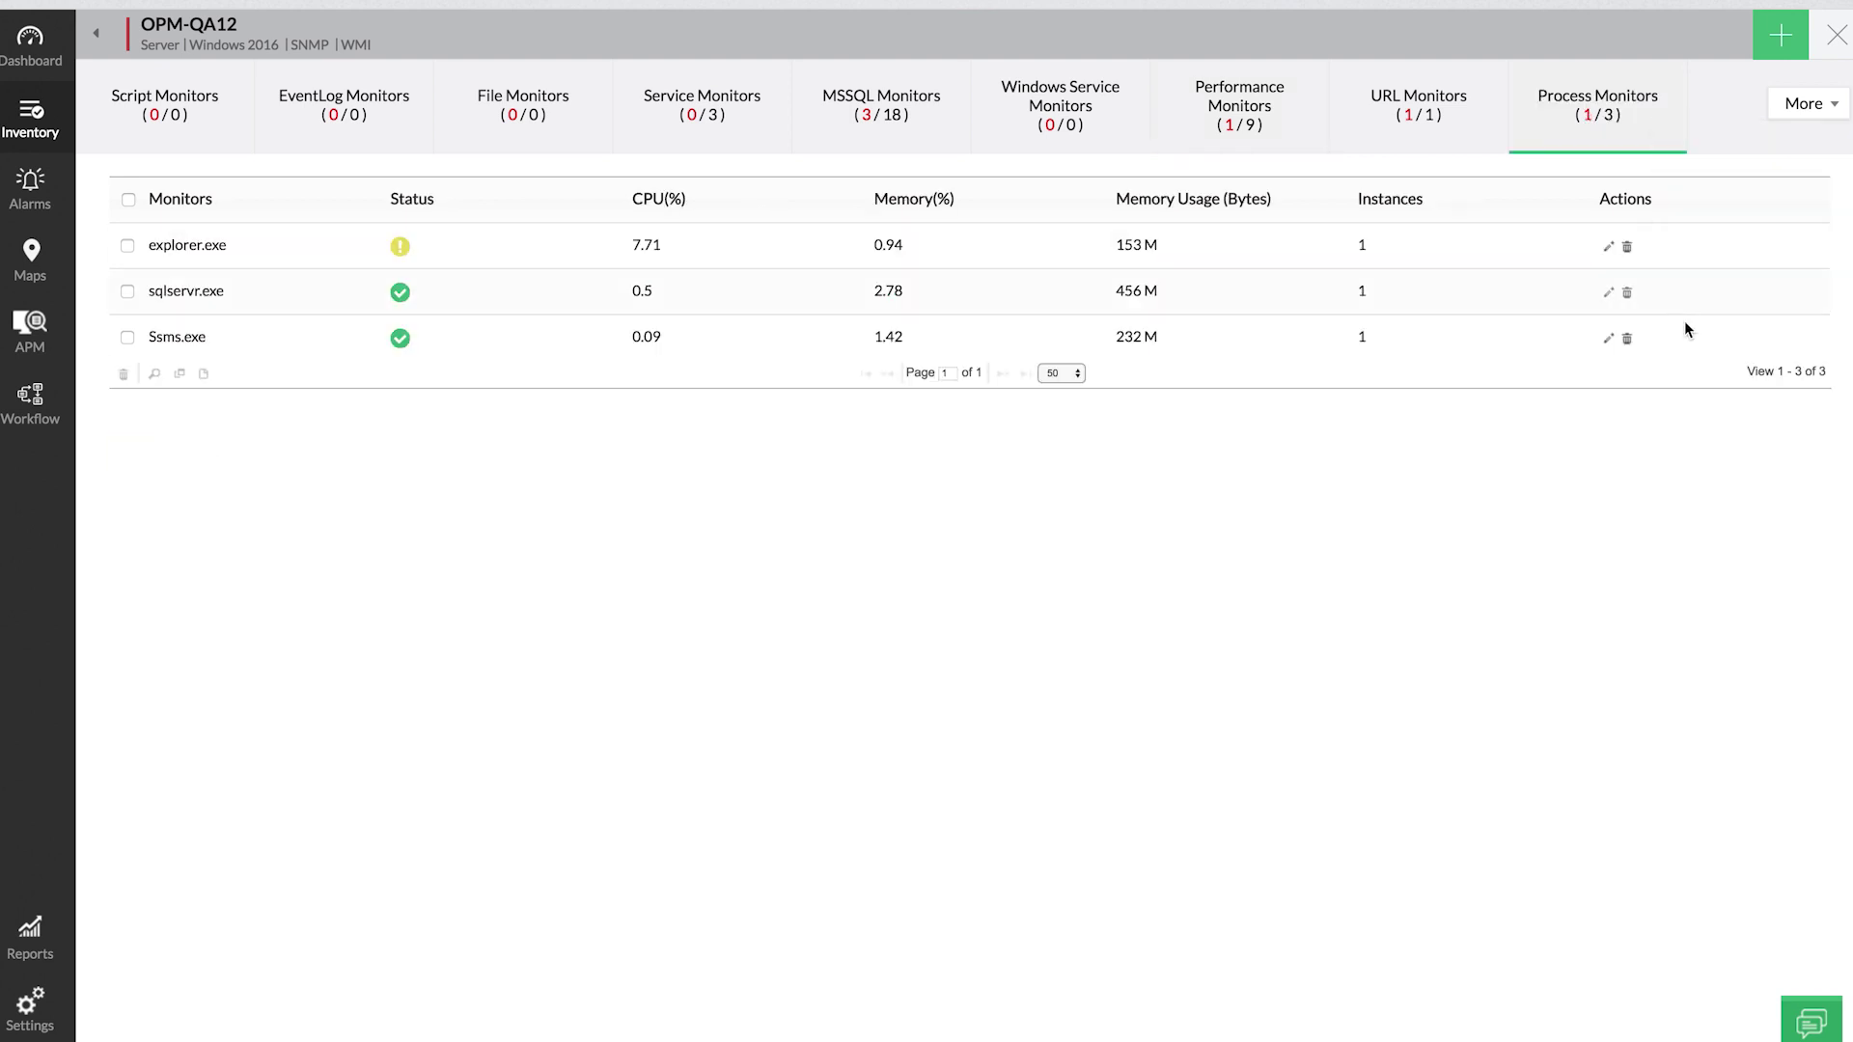
pyautogui.click(1772, 81)
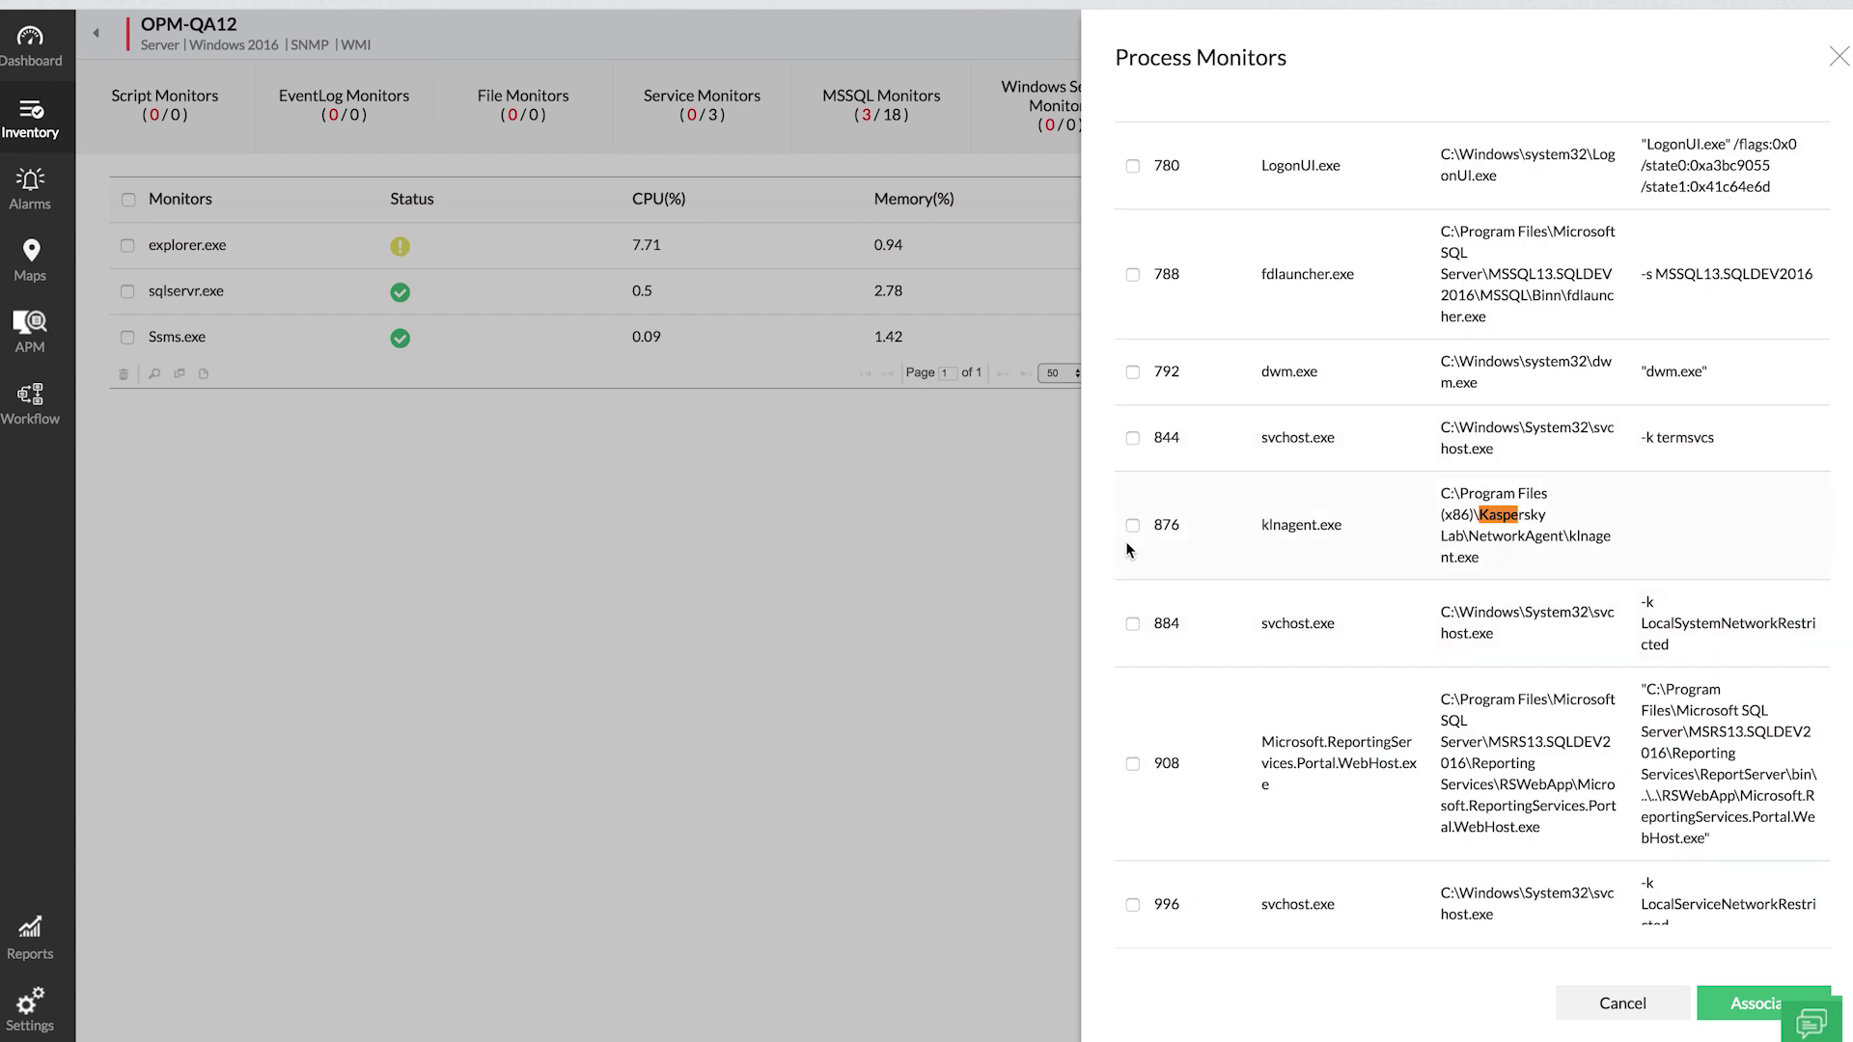
pyautogui.click(1754, 1017)
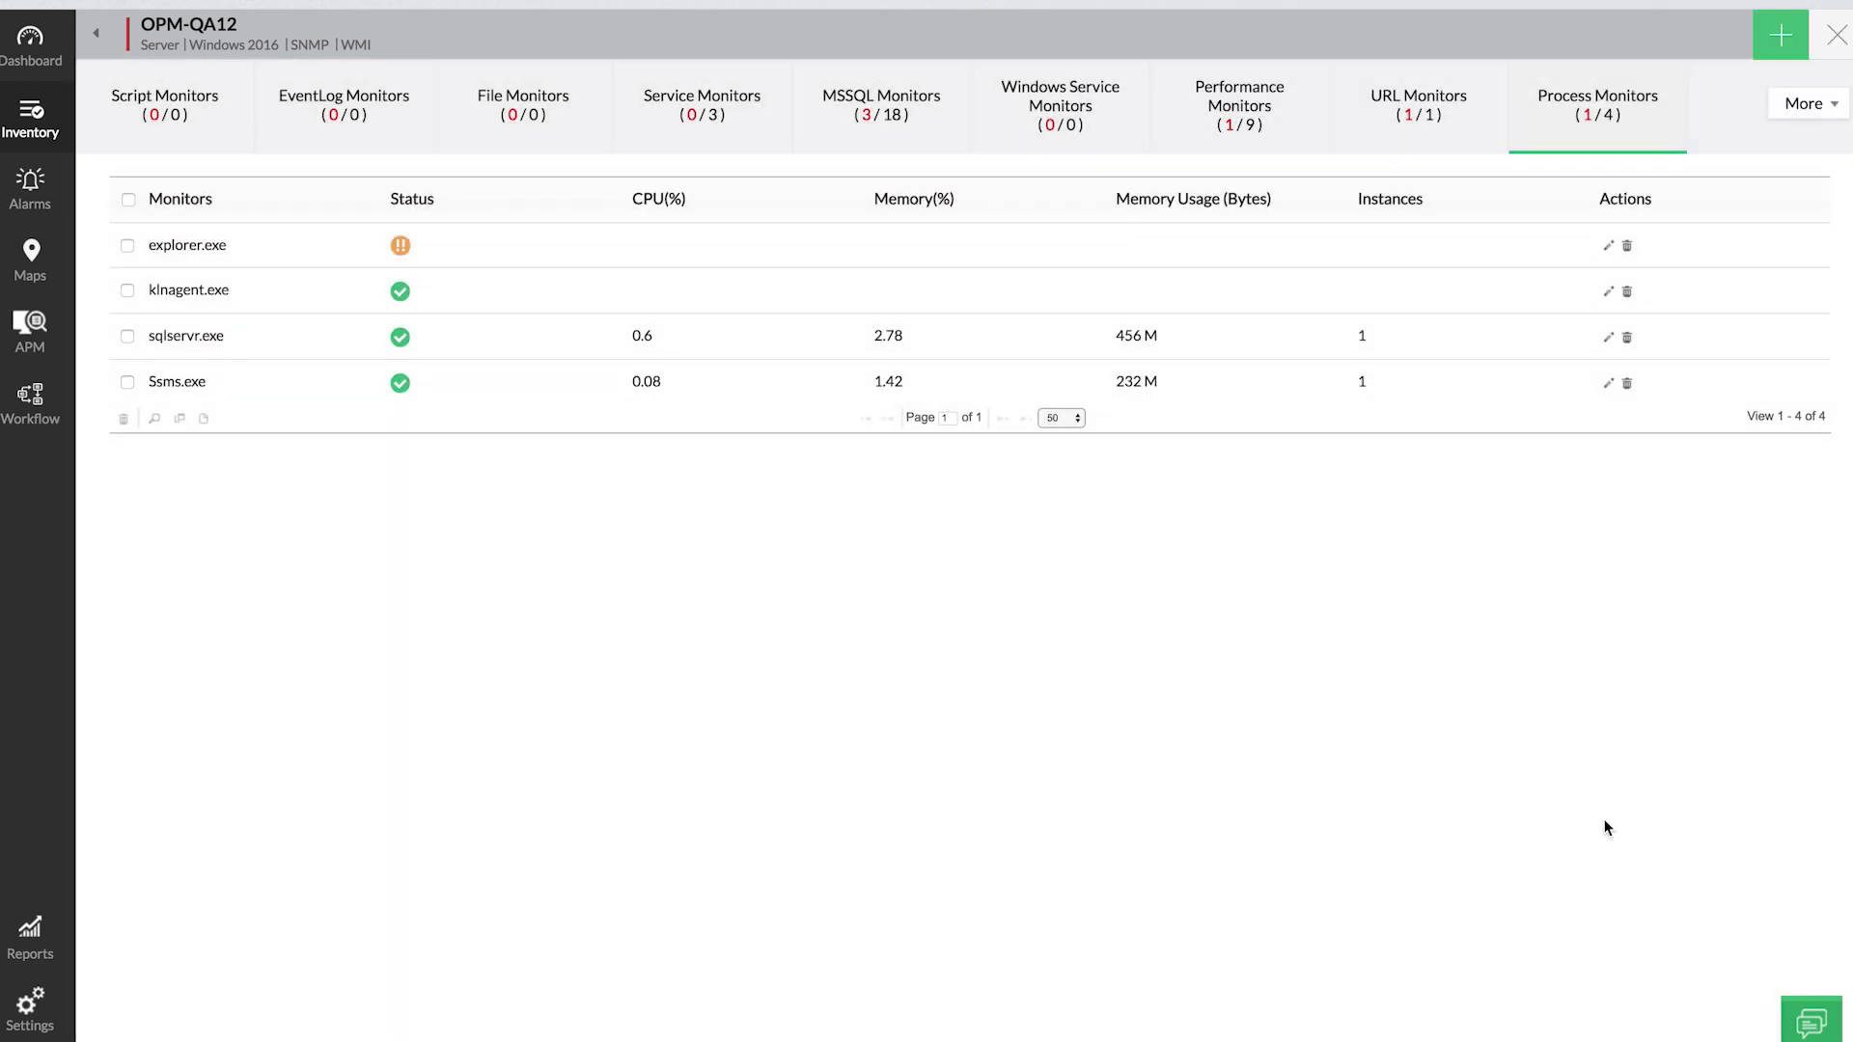
# - Give the klnagent.exe monitor CPU threshold 20 and rearm 10 and save it
pyautogui.click(1604, 301)
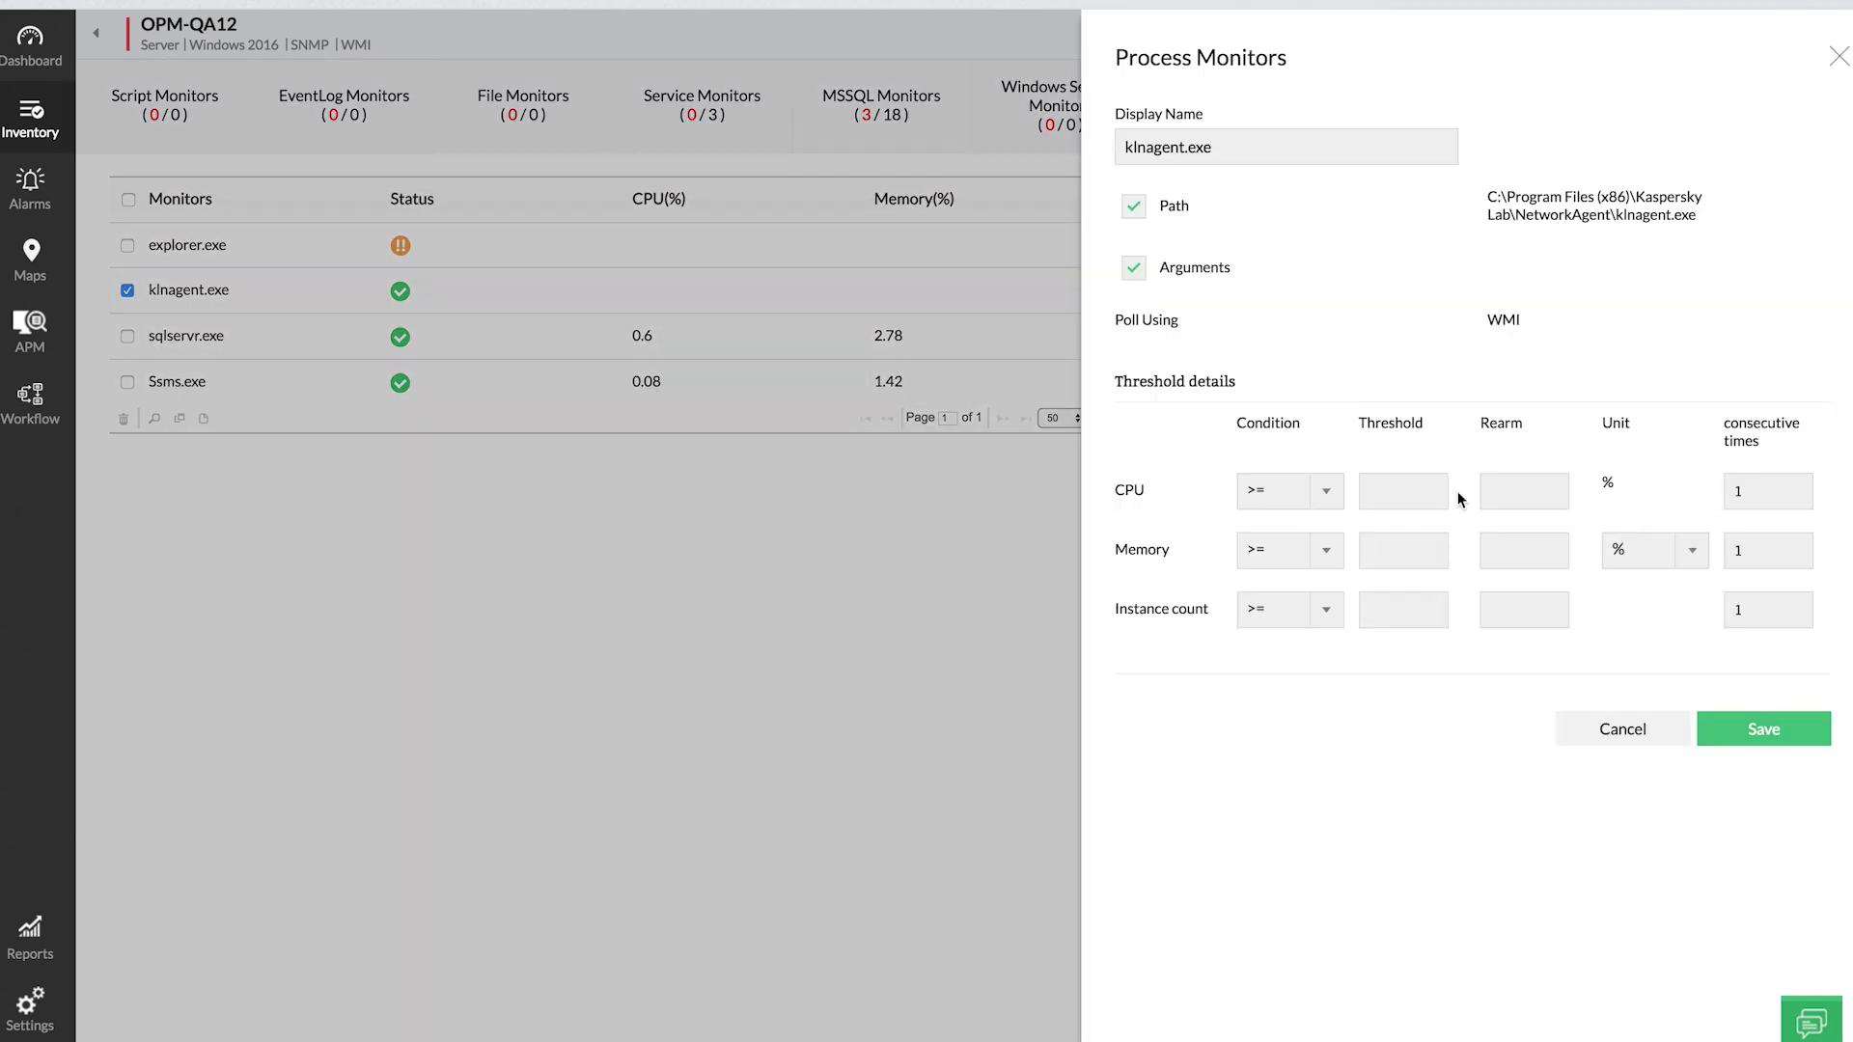
pyautogui.click(1440, 492)
pyautogui.write('20')
pyautogui.press('Tab')
pyautogui.write('10')
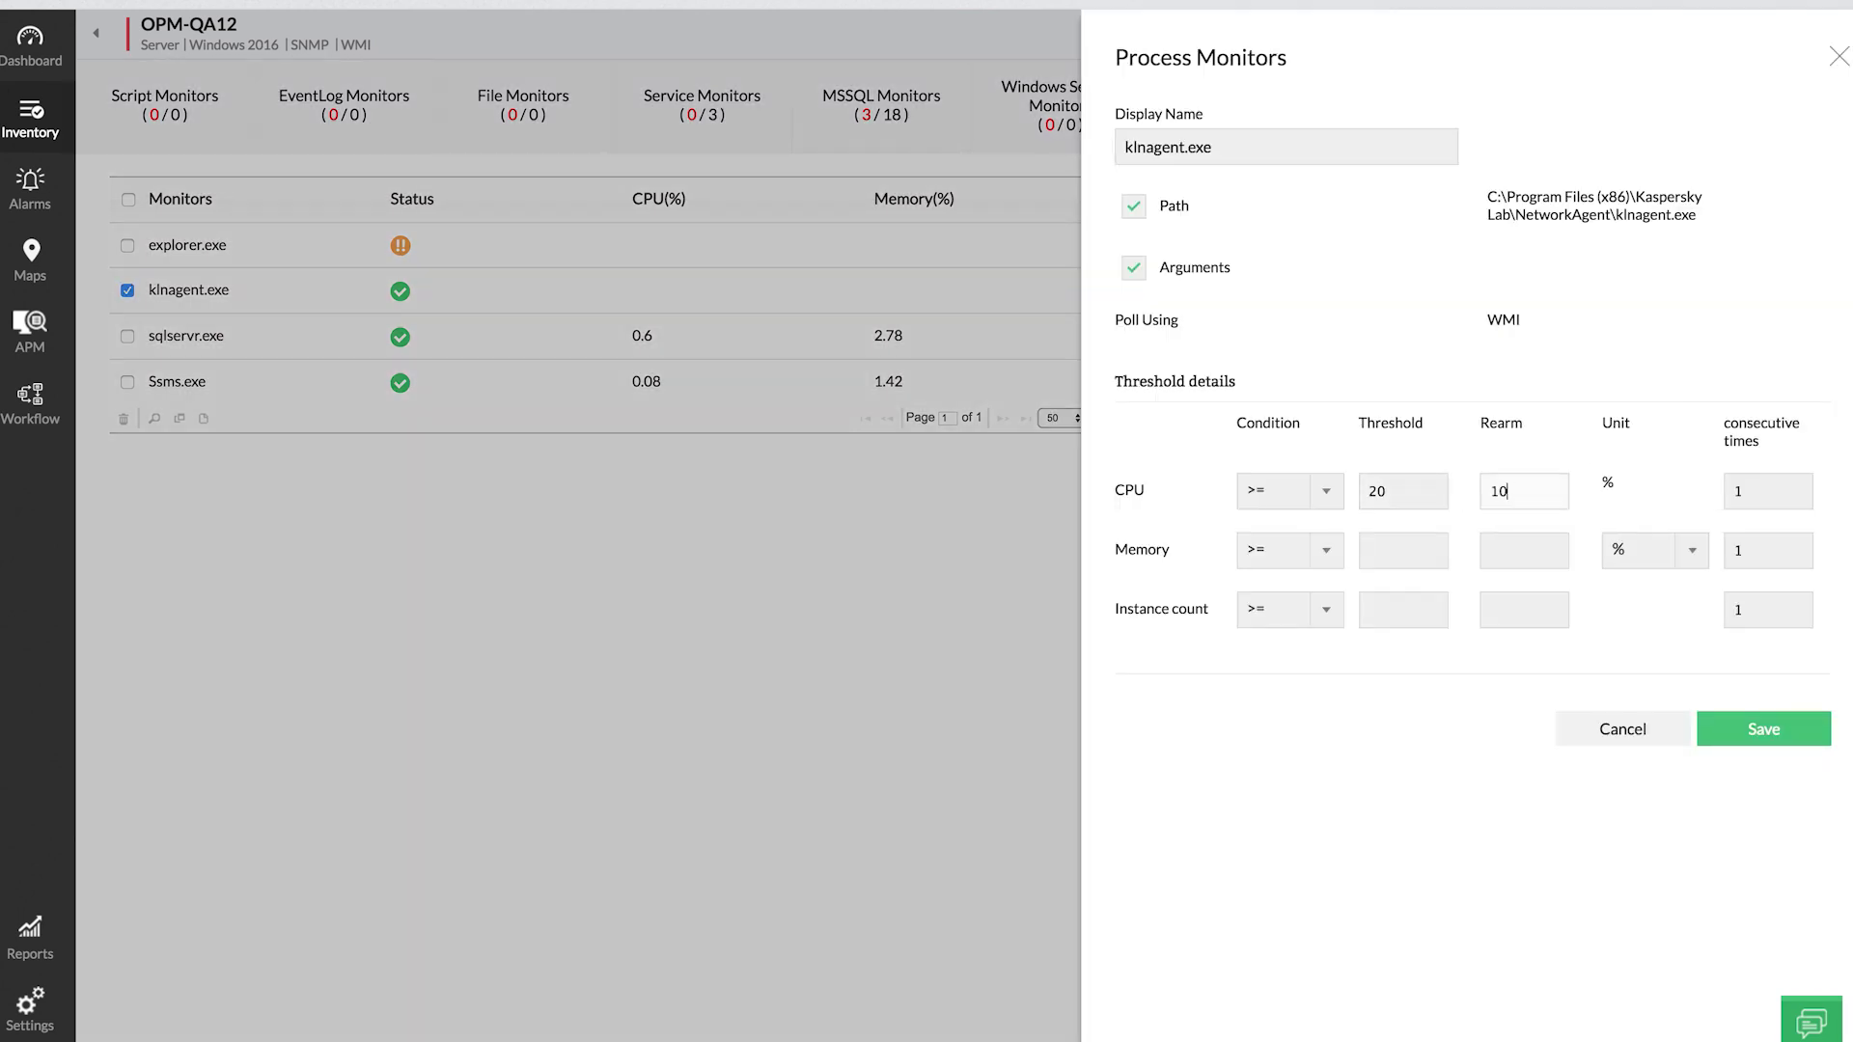
pyautogui.click(1742, 730)
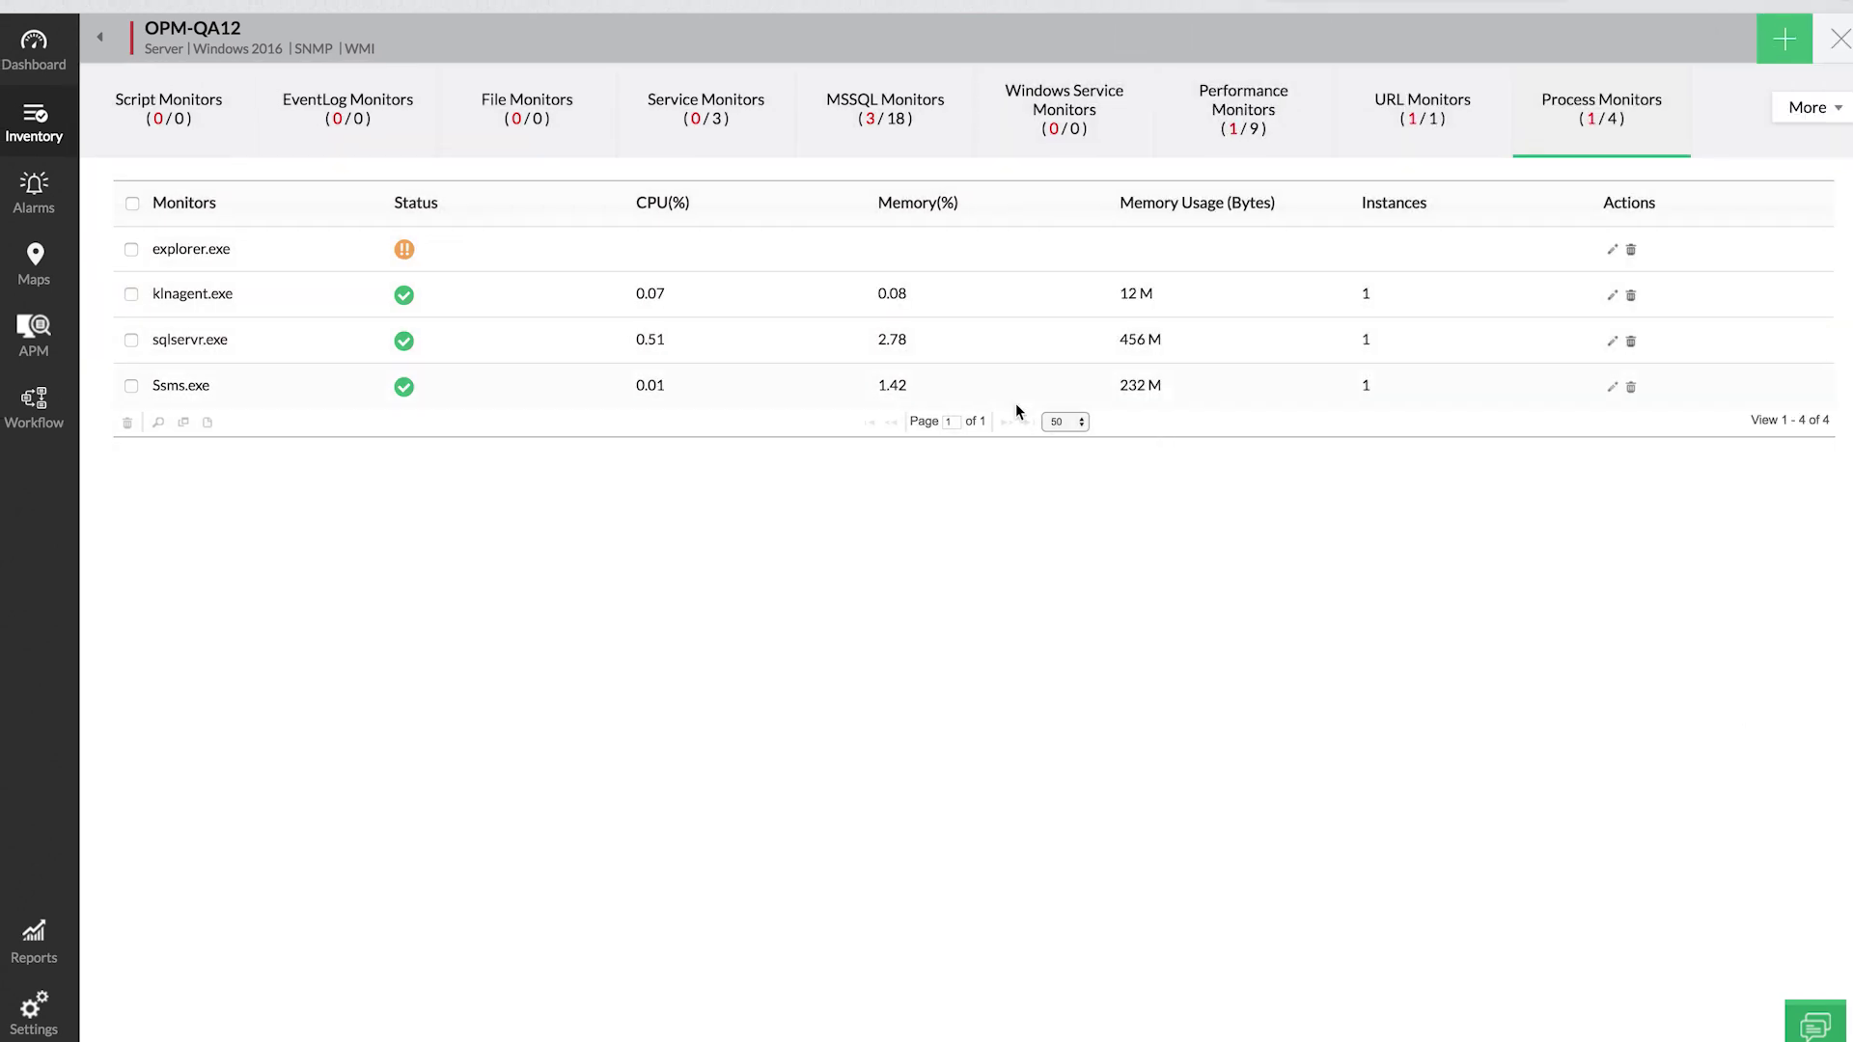
# - Filter the Inventory to Server devices and select all 31 of them
pyautogui.click(48, 139)
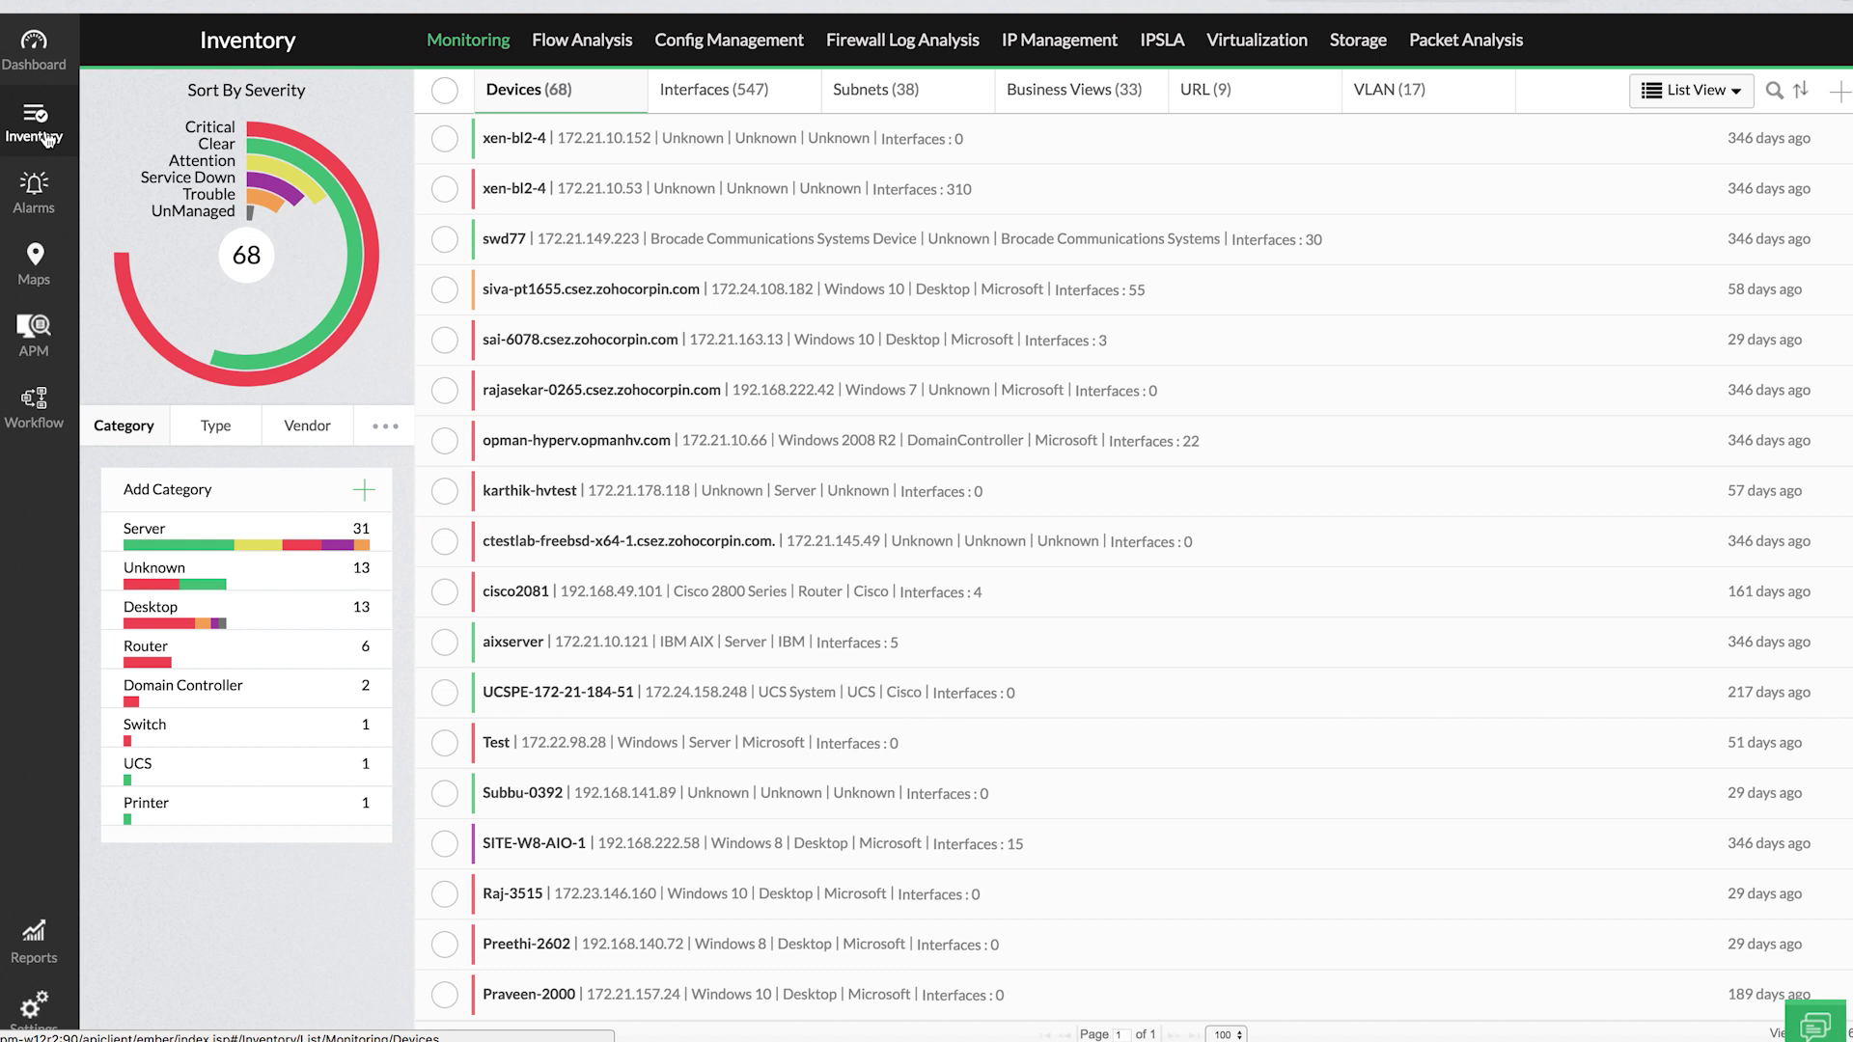
pyautogui.click(223, 533)
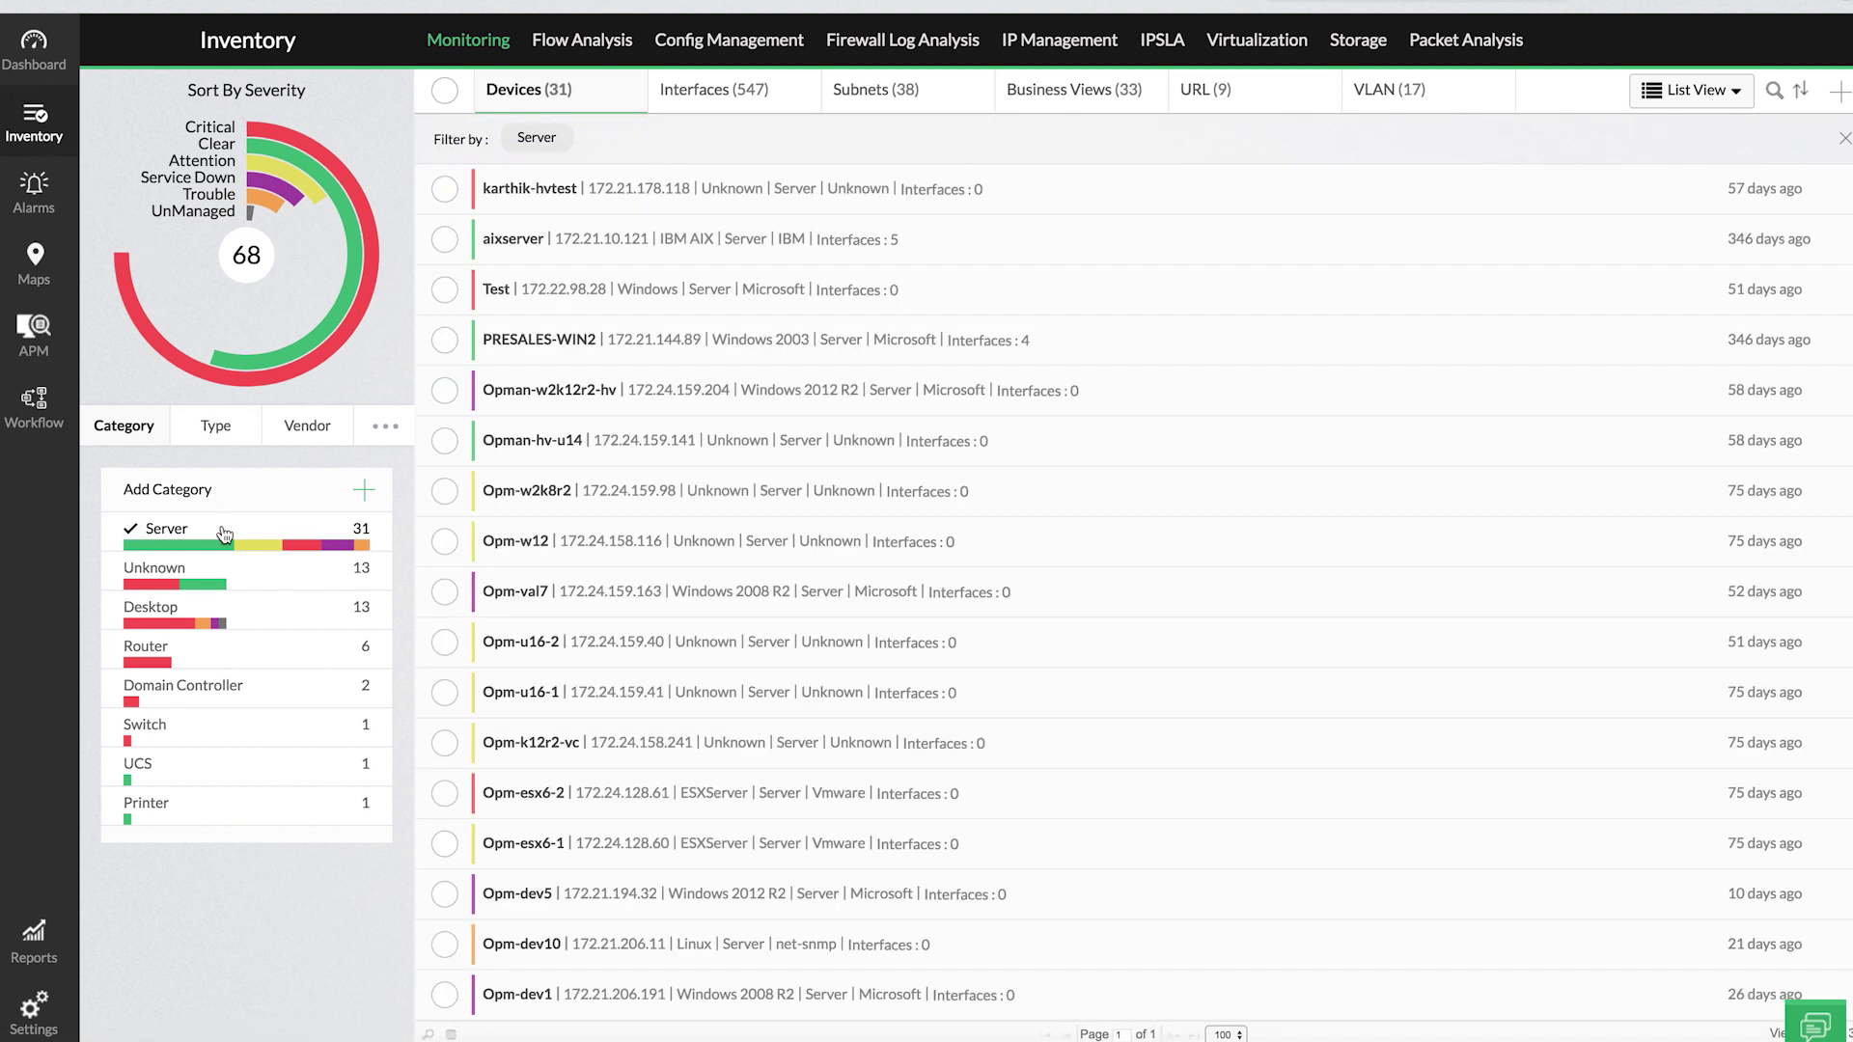
pyautogui.click(445, 92)
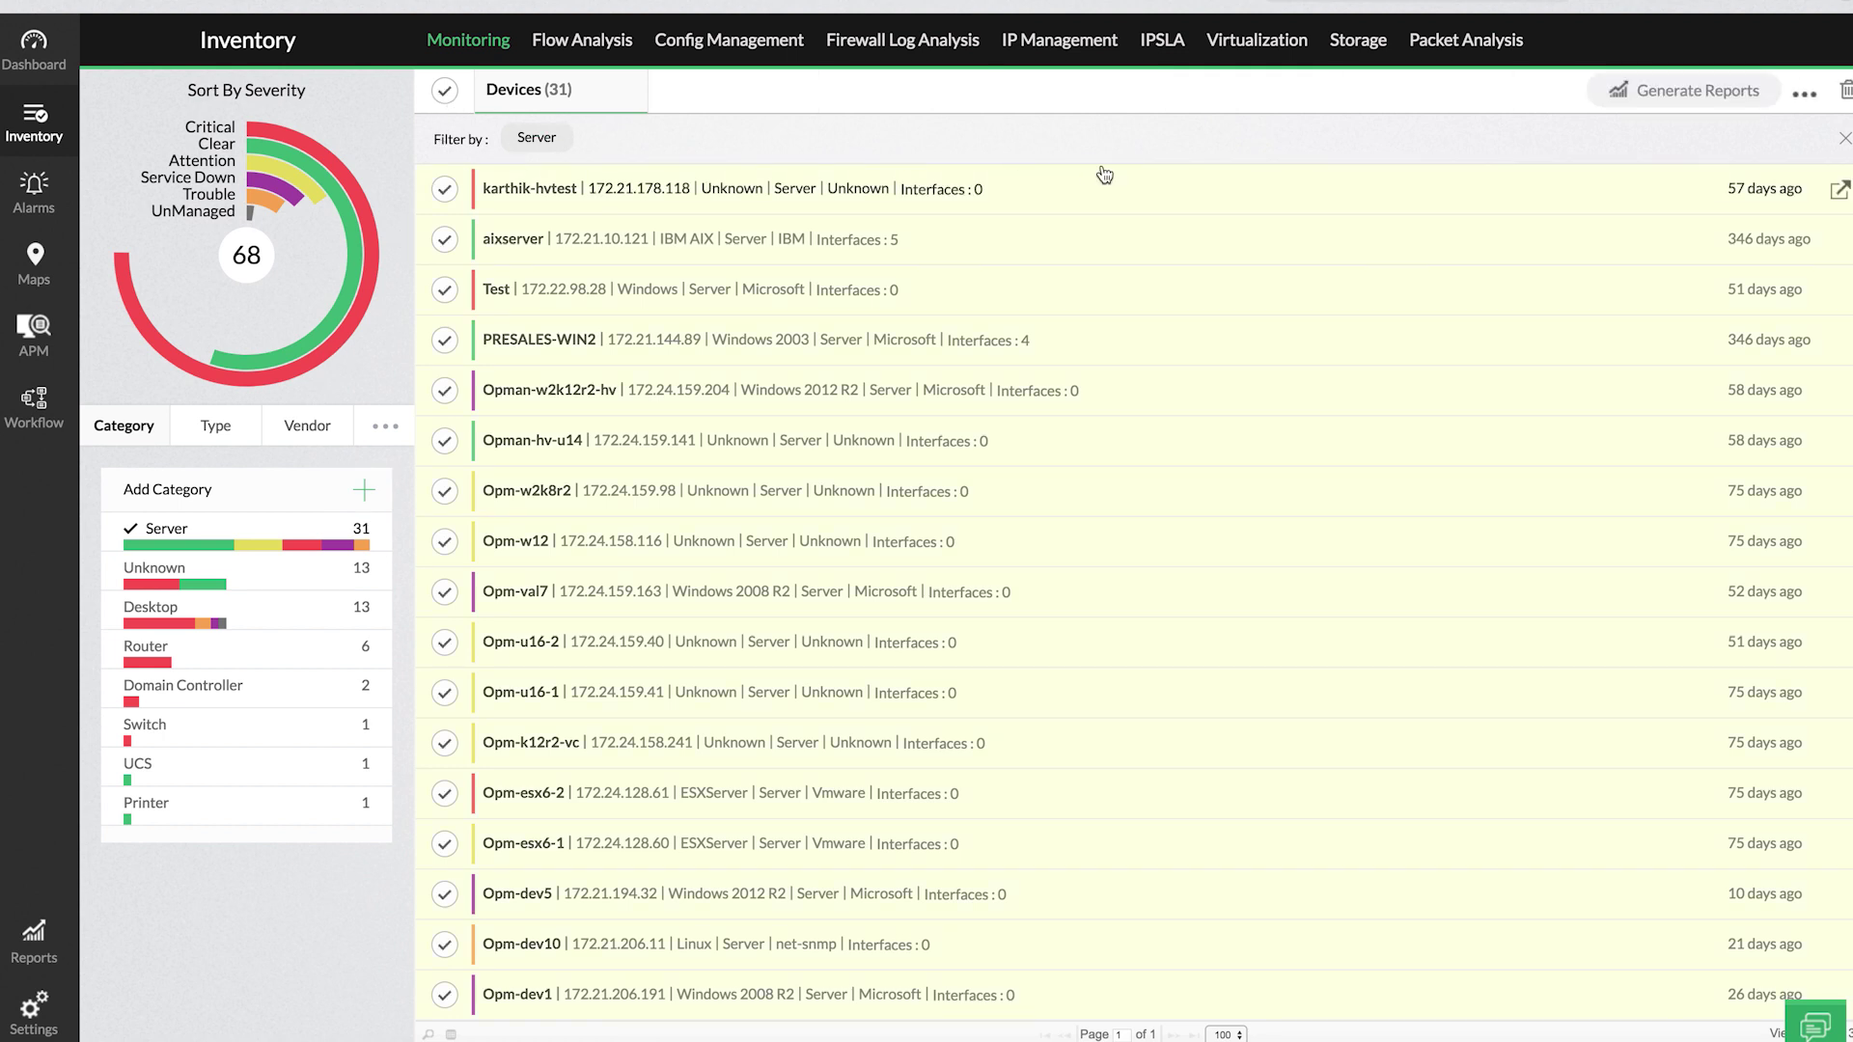
# - Generate a This week CPU Utilization(WMI) graph report for the selected servers
pyautogui.click(1681, 94)
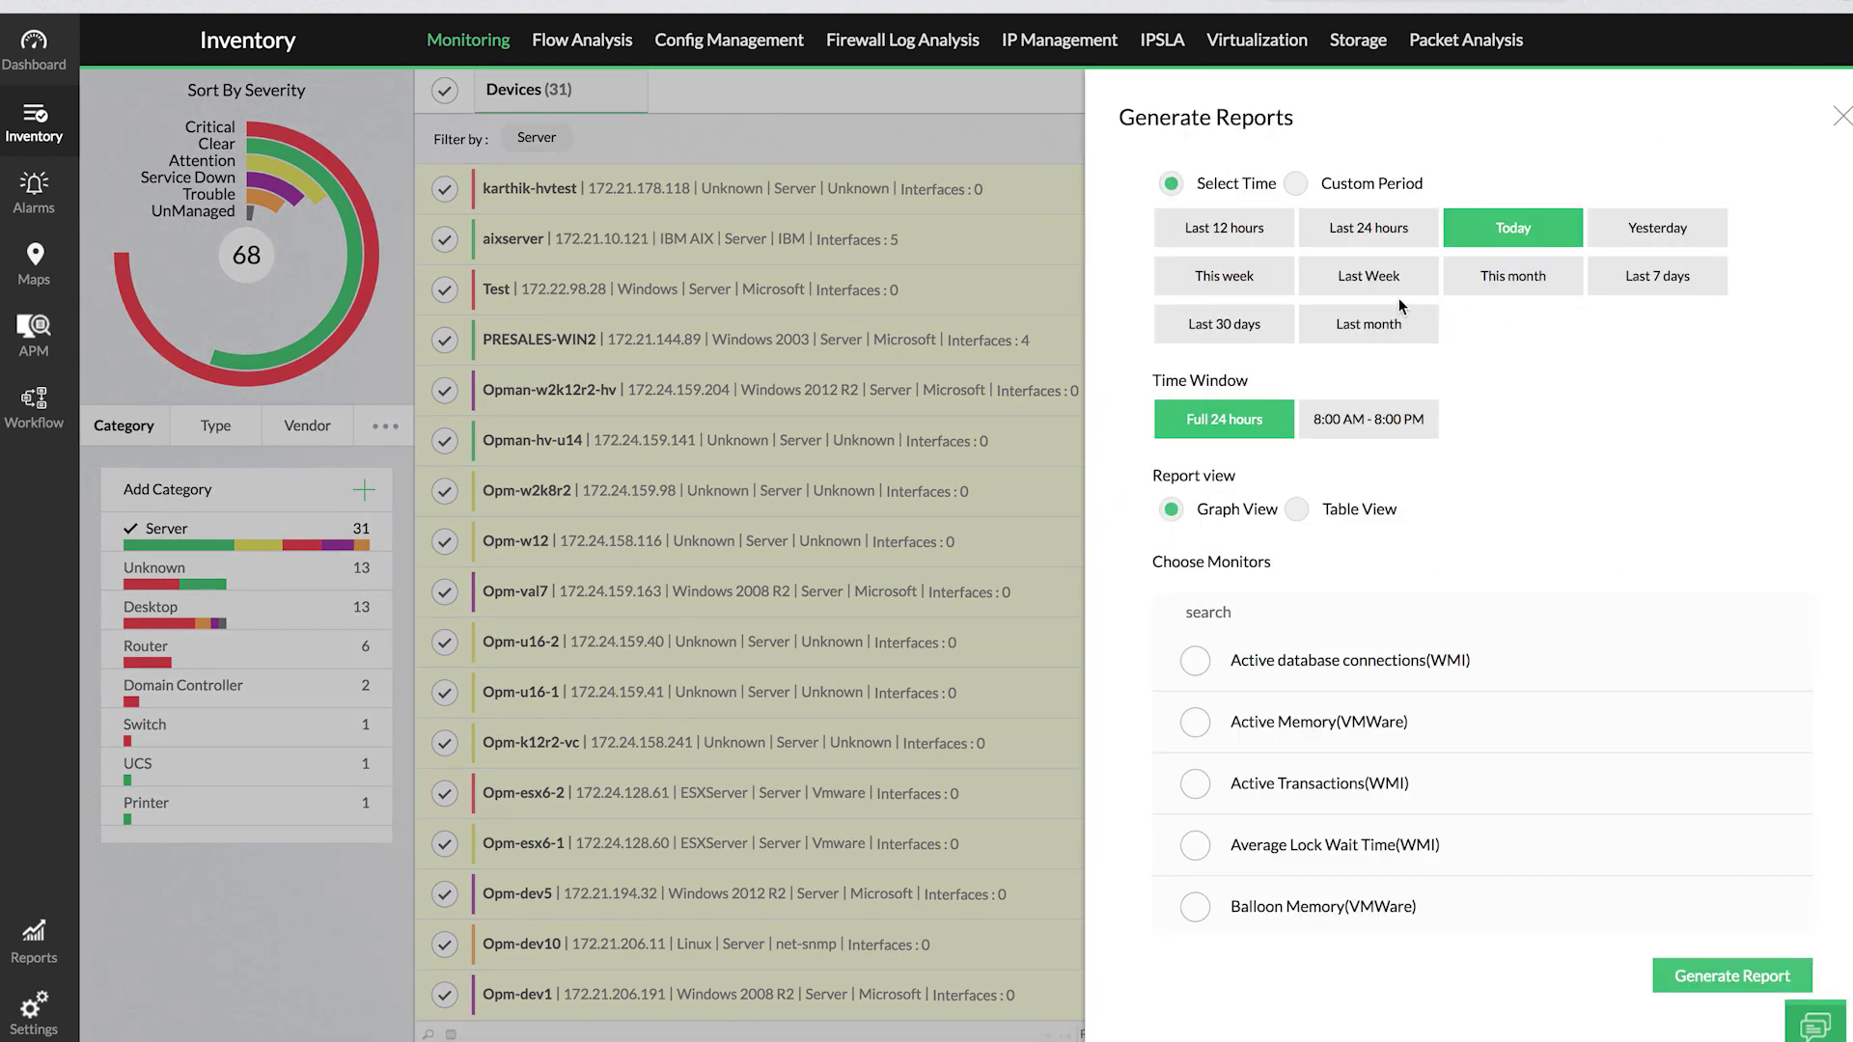
pyautogui.click(1249, 275)
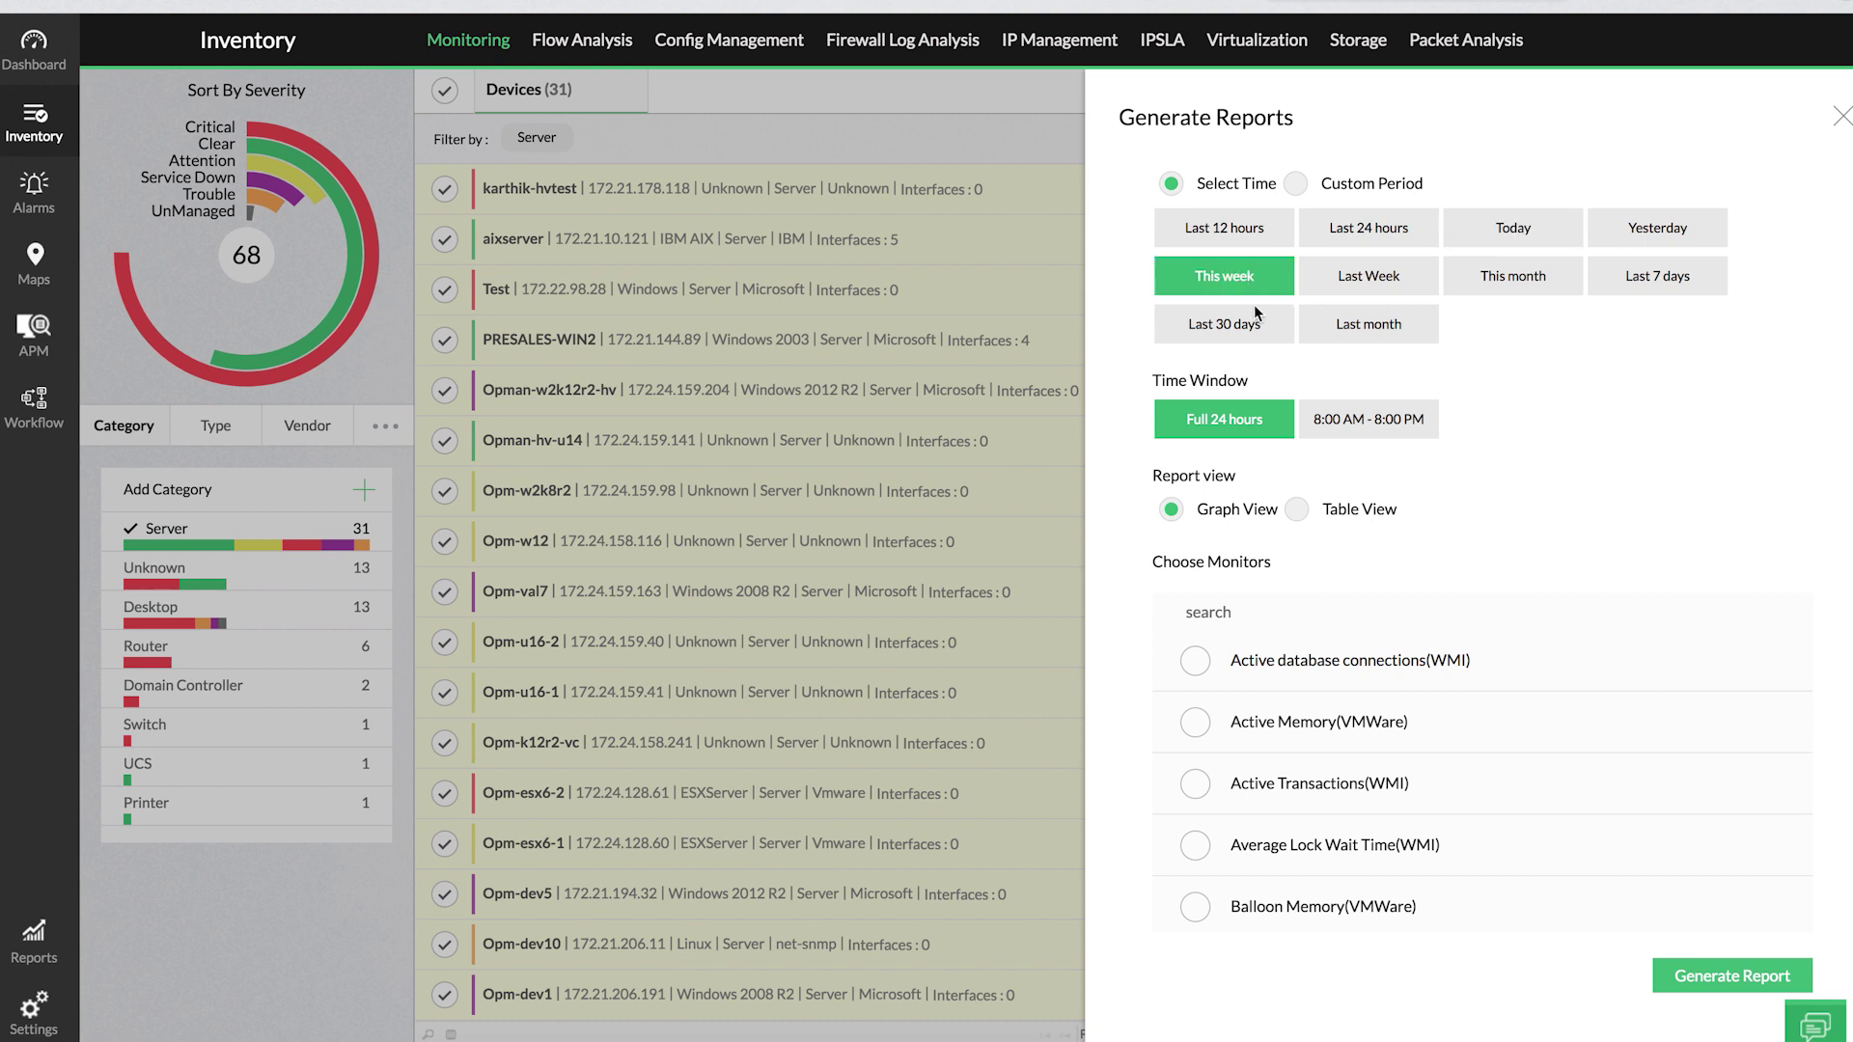
pyautogui.write('cpu ')
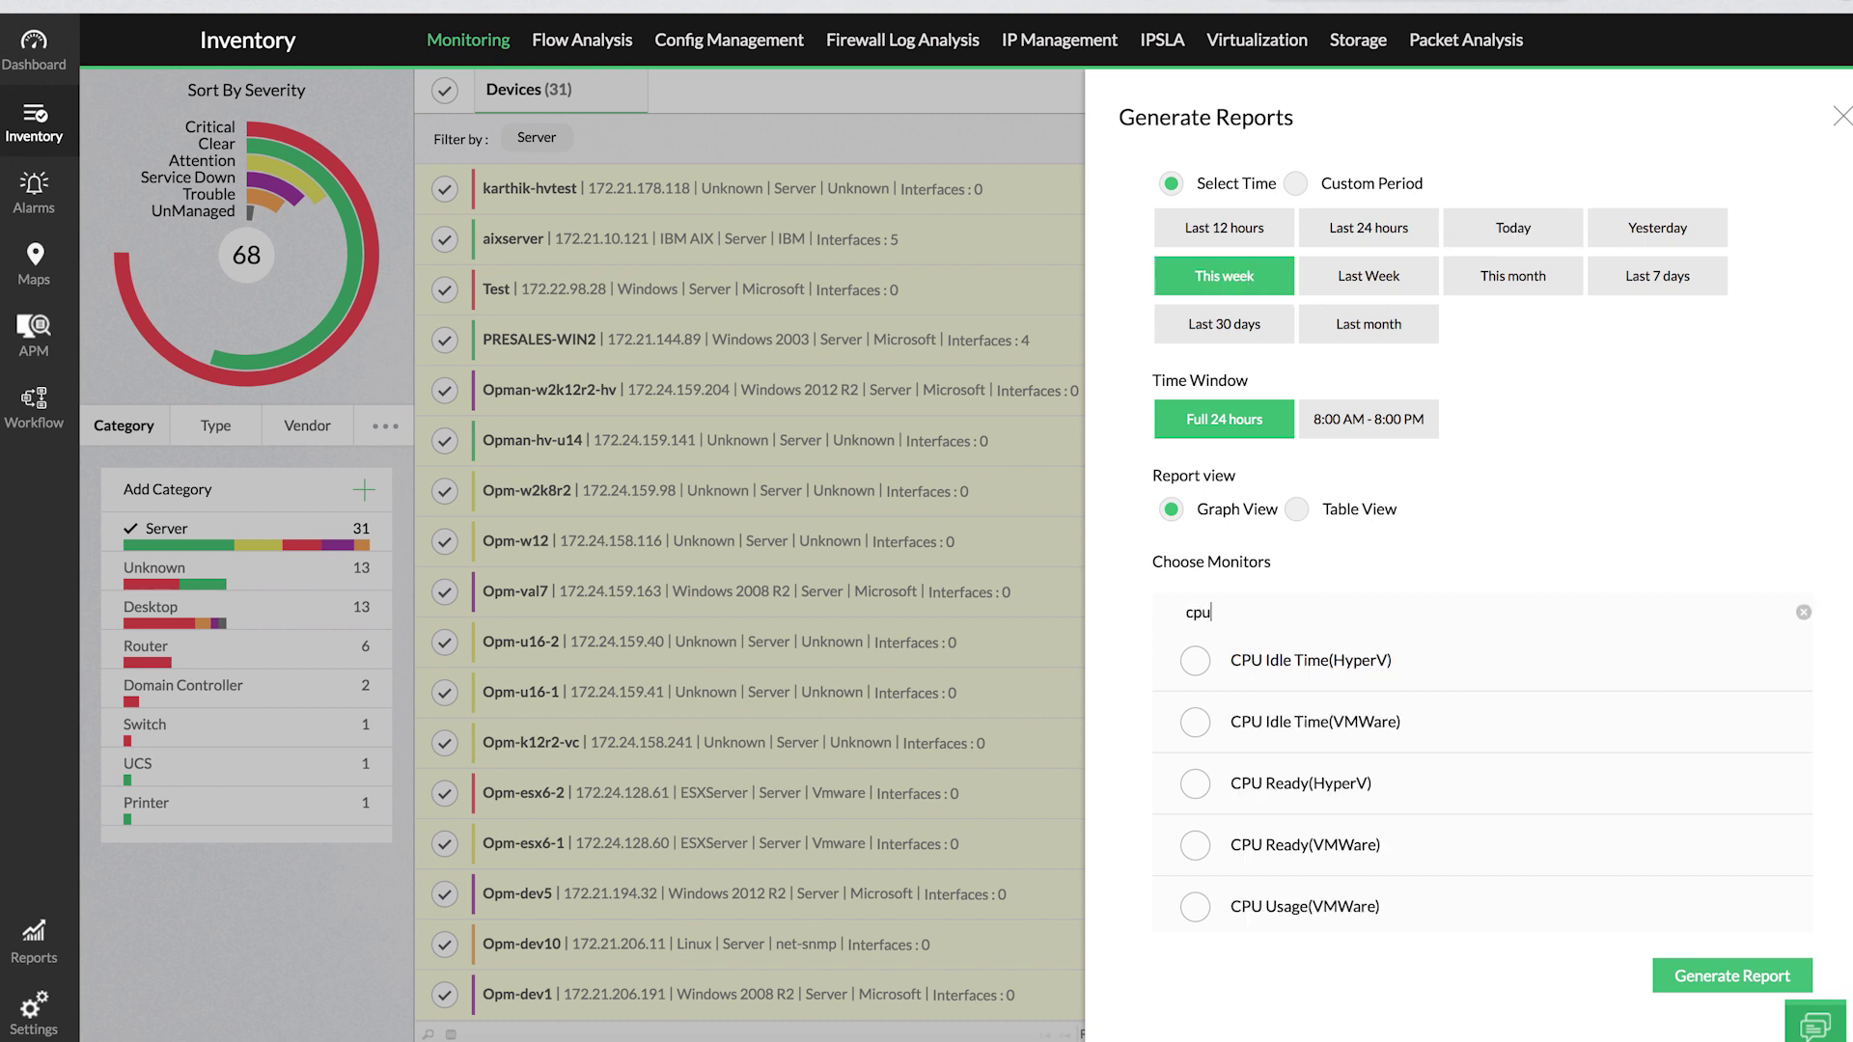
pyautogui.write('uti')
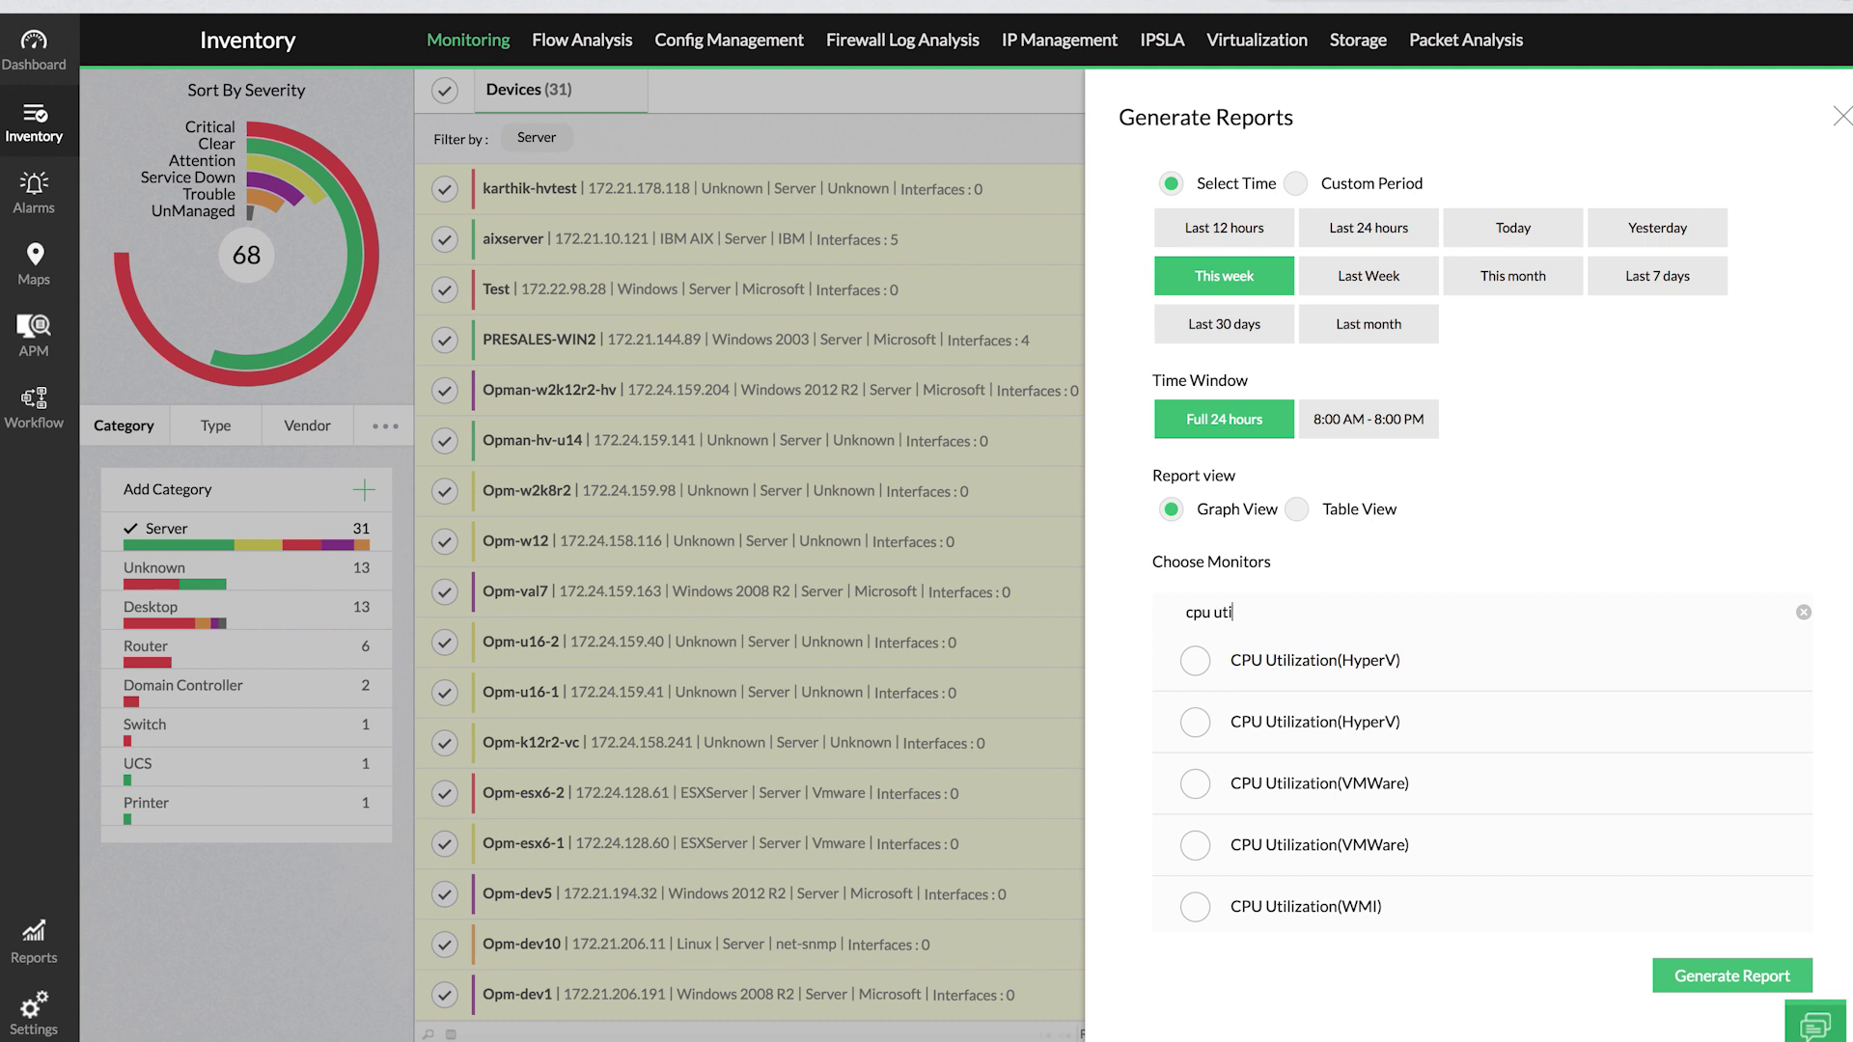
pyautogui.click(1195, 909)
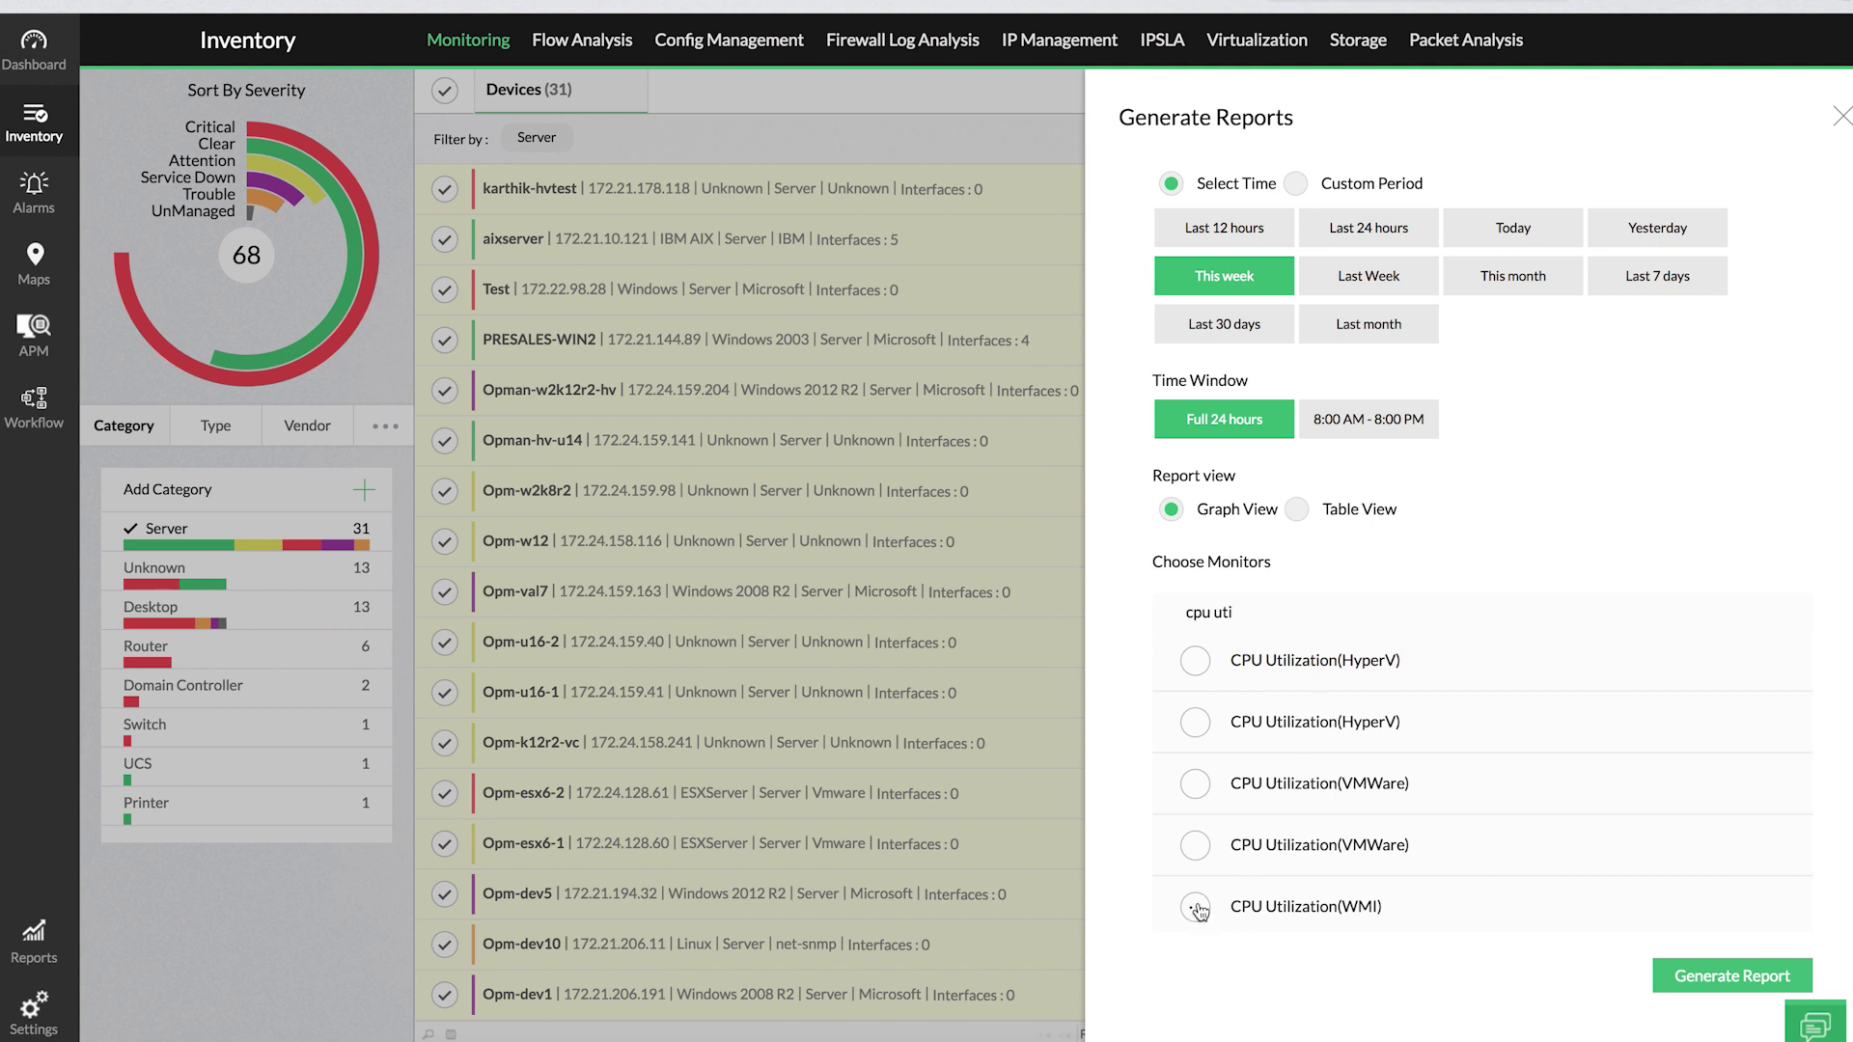
pyautogui.click(1708, 981)
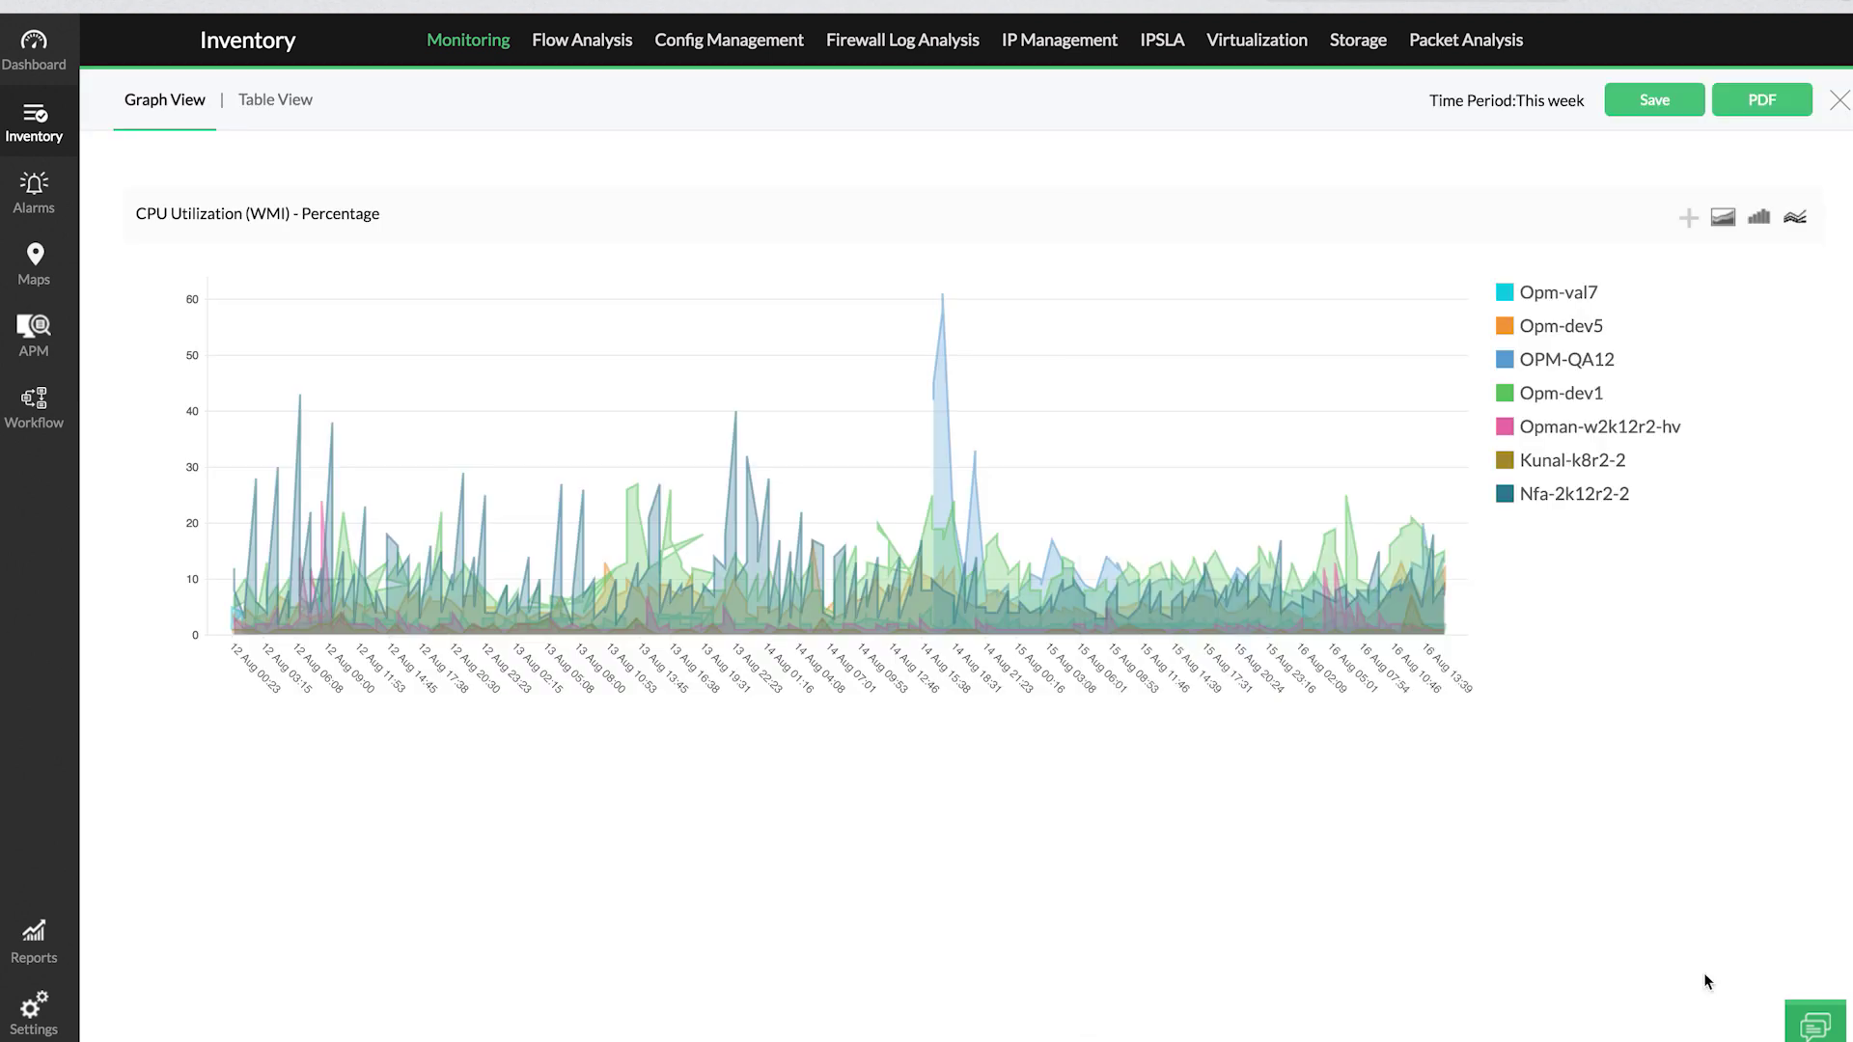